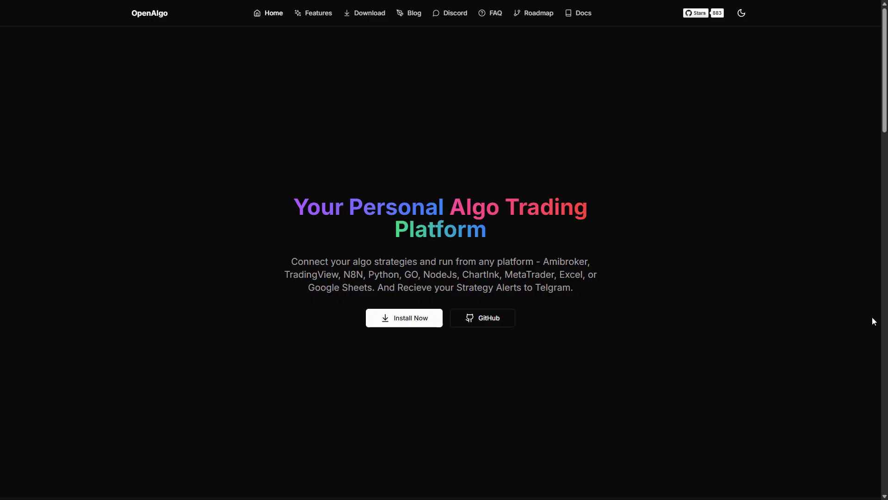
Step: Exit full-screen view and open the Amibroker Plugin page under Trading Platform > Amibroker in the OpenAlgo documentation
key("F11")
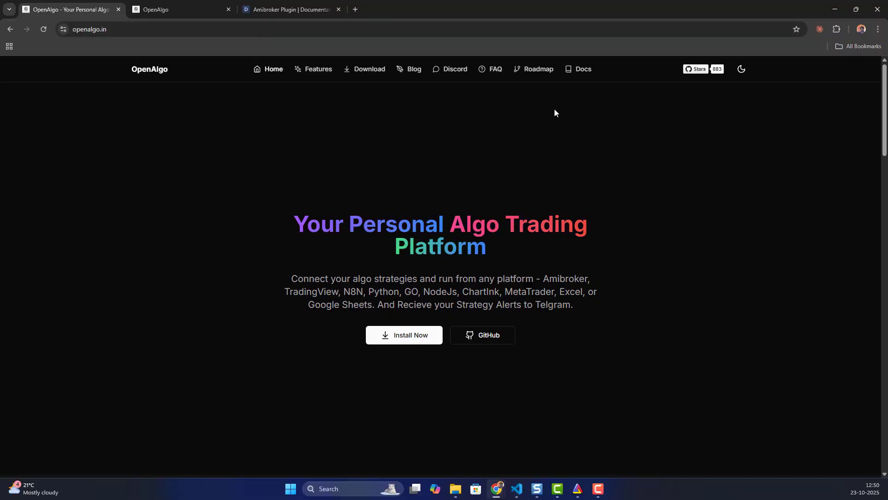
left_click(283, 11)
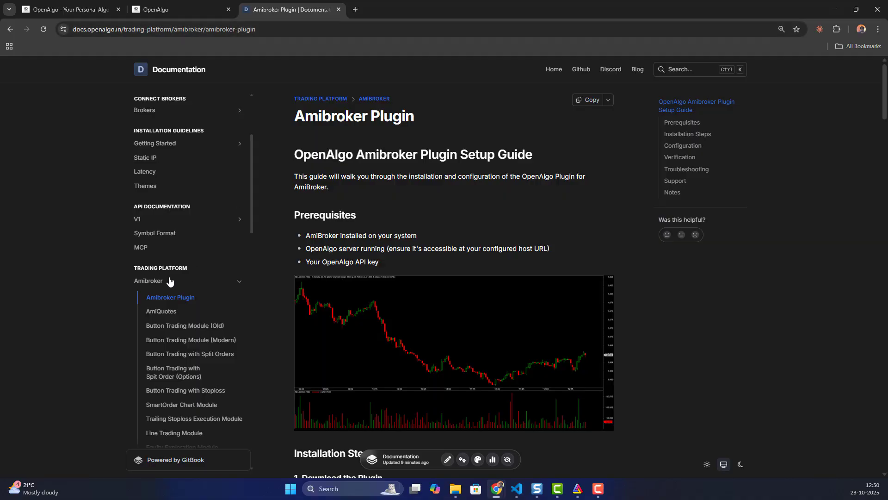
left_click(149, 282)
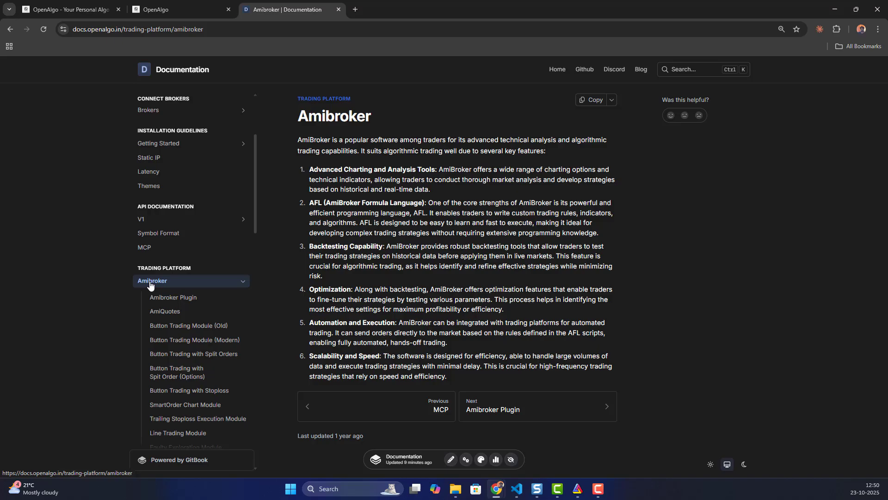
left_click(174, 298)
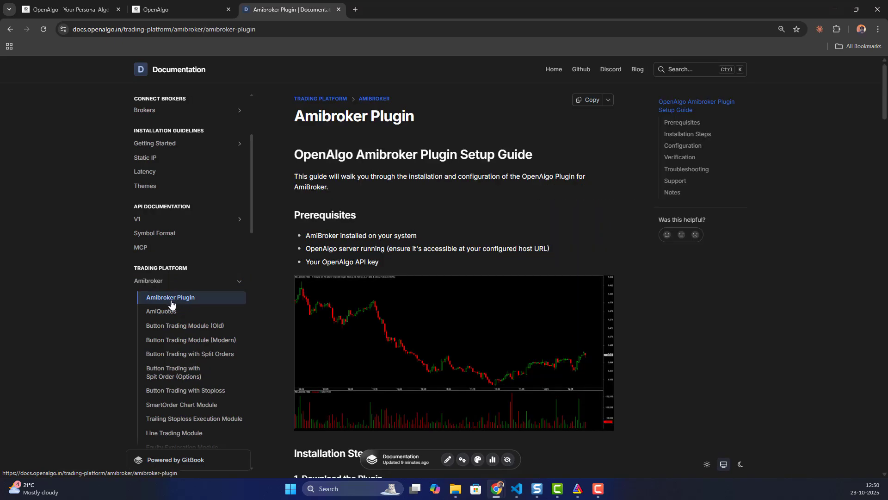
Step: Follow the documentation's link to the OpenAlgo Amibroker Plugin releases and download OpenAlgo.Plugin.zip from the v1.0.0 assets
scroll(488, 215, "down", 5)
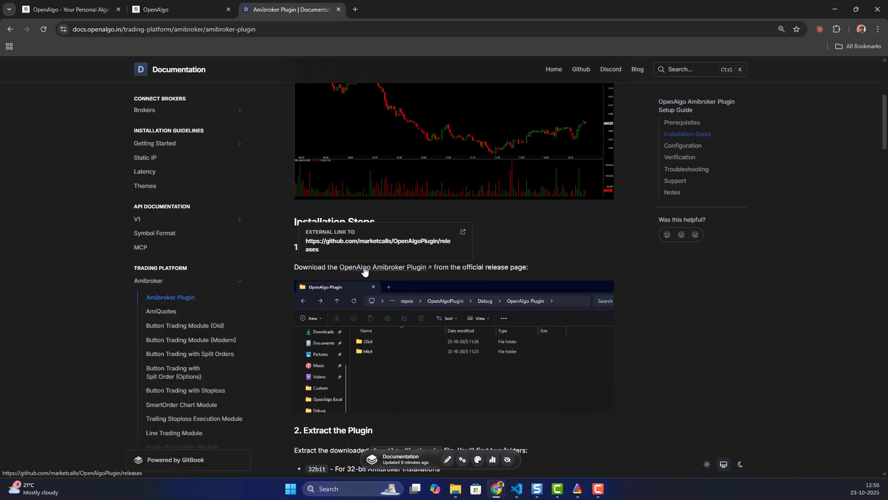
left_click(365, 267)
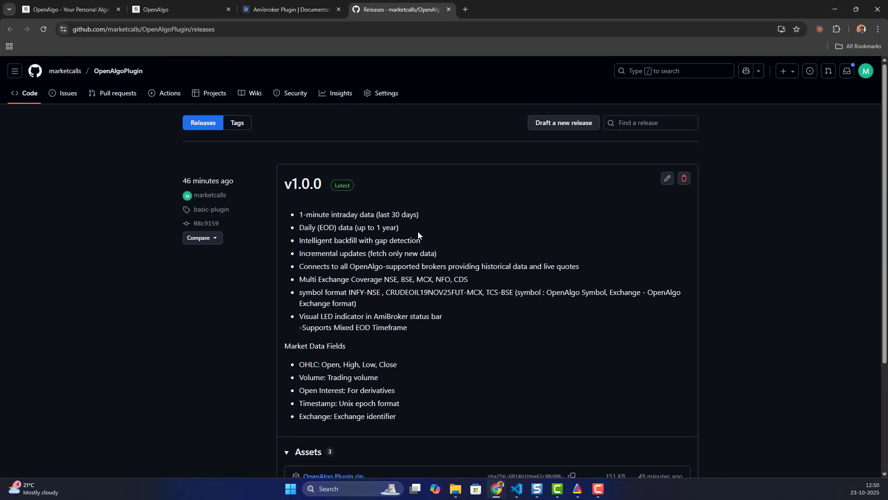
scroll(419, 235, "down", 3)
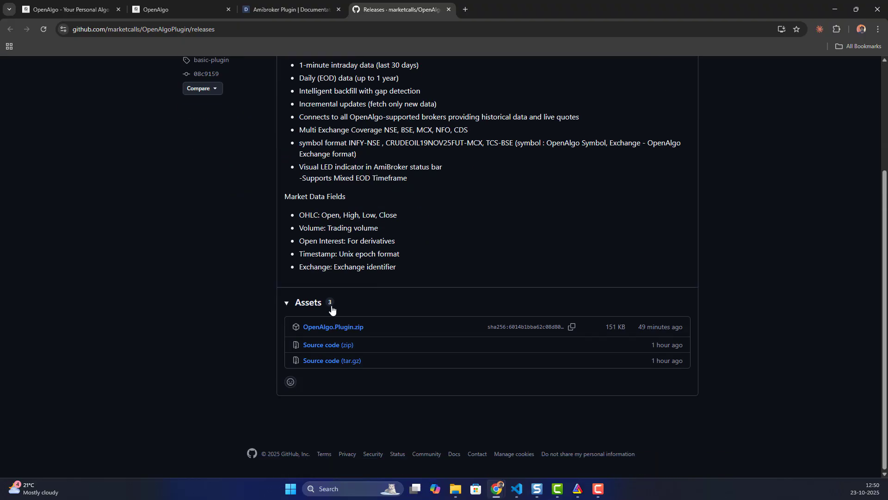
left_click(315, 327)
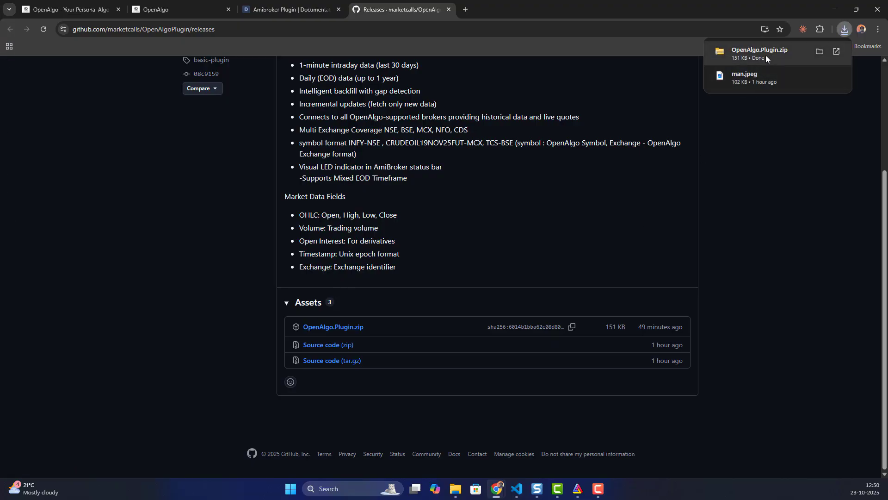
Step: Minimize the browser, open the OpenAlgo Plugin folder on the desktop and move its window toward the centre of the screen
left_click(832, 9)
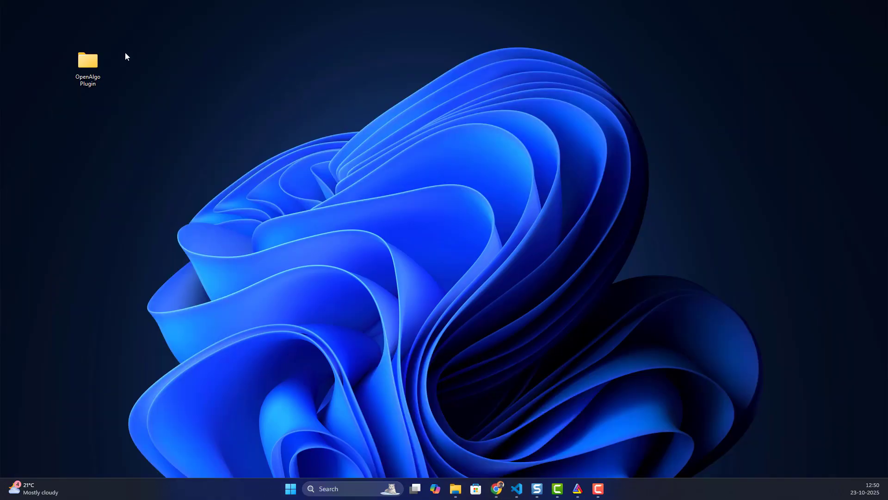
double_click(90, 64)
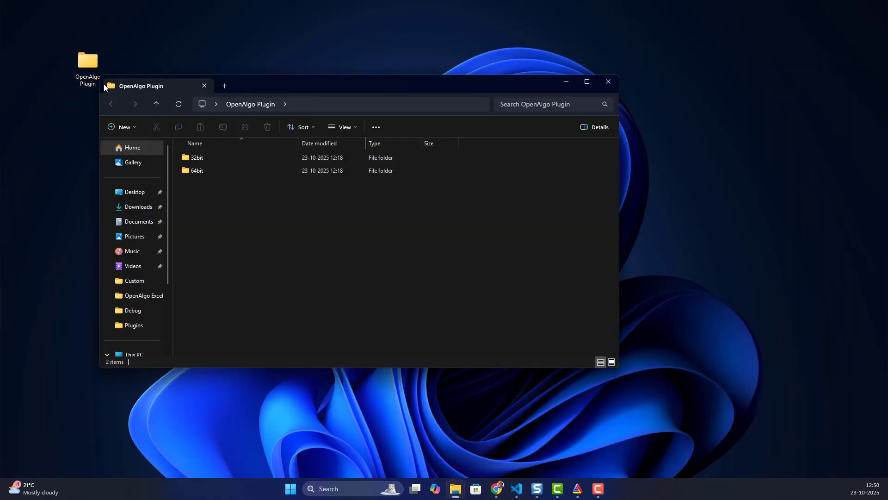
left_click_drag(271, 85, 386, 89)
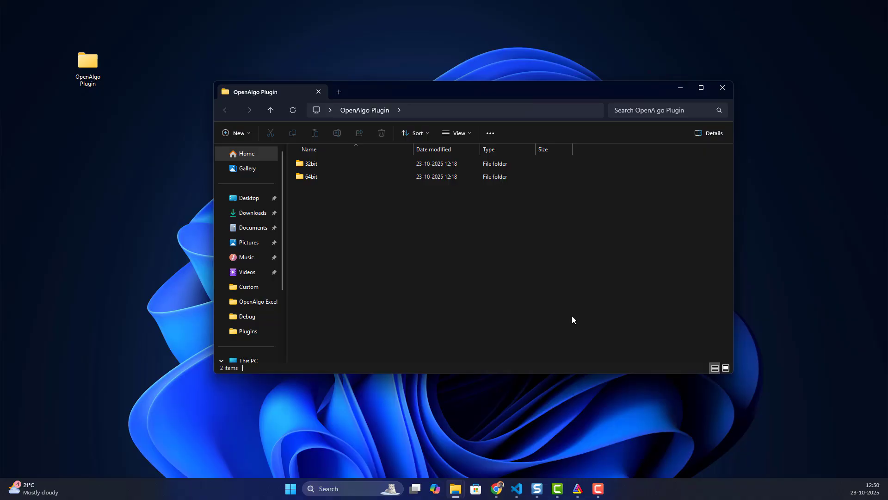
Step: Switch to AmiBroker, check its edition and bit version in the About information, and close the program
left_click(578, 488)
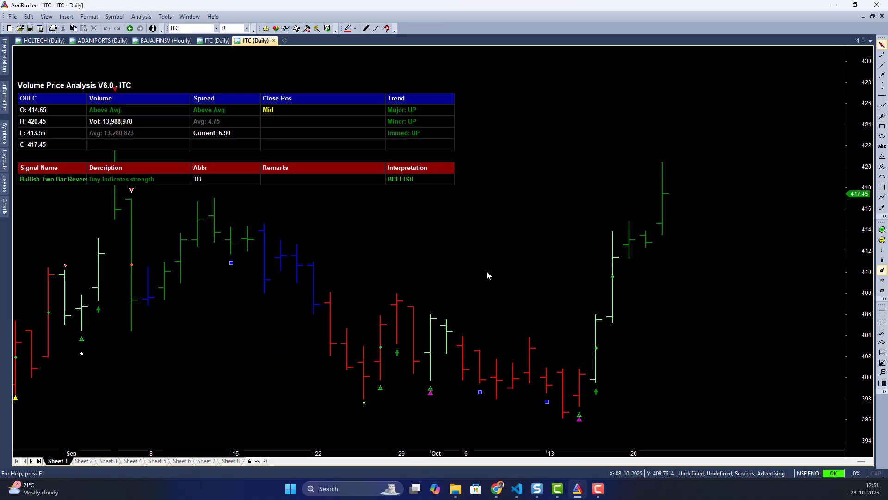
left_click(212, 17)
left_click(233, 100)
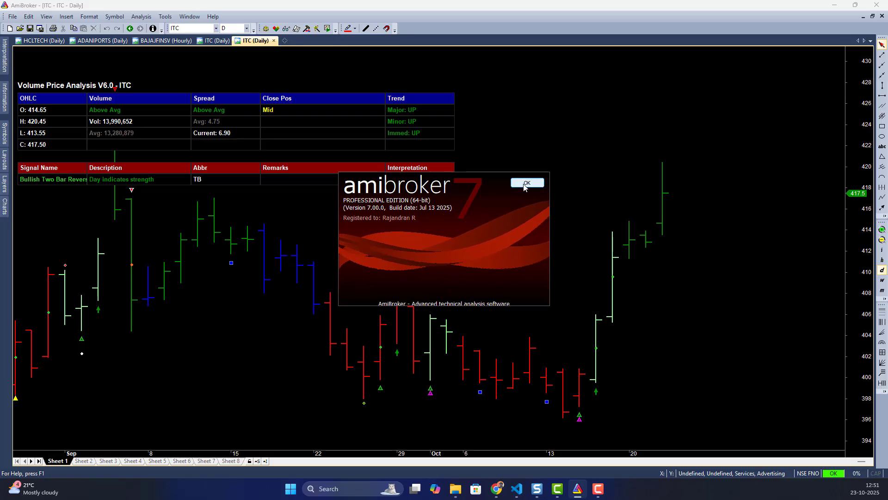
left_click(525, 184)
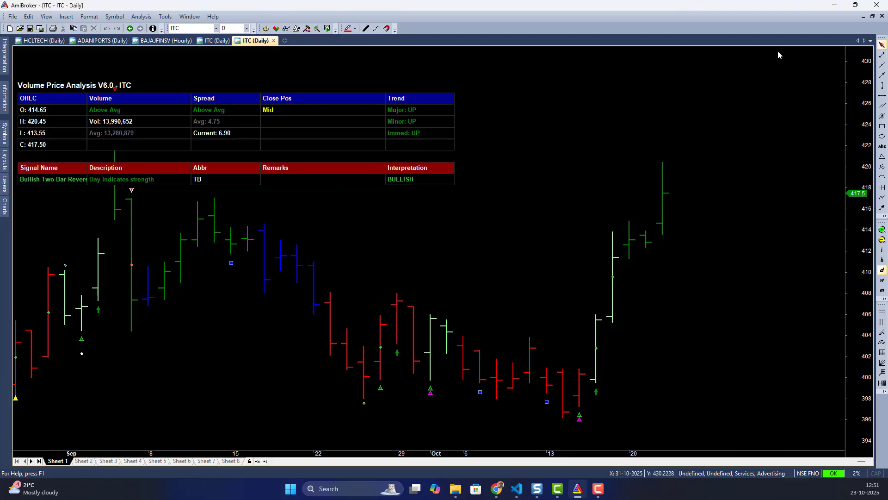
left_click(876, 6)
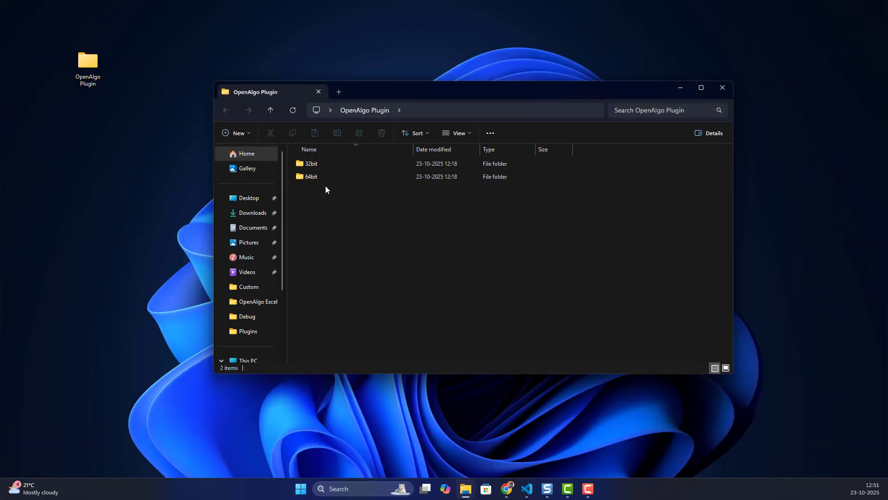
Step: Copy OpenAlgo.dll from the 64bit folder of OpenAlgo Plugin
double_click(309, 177)
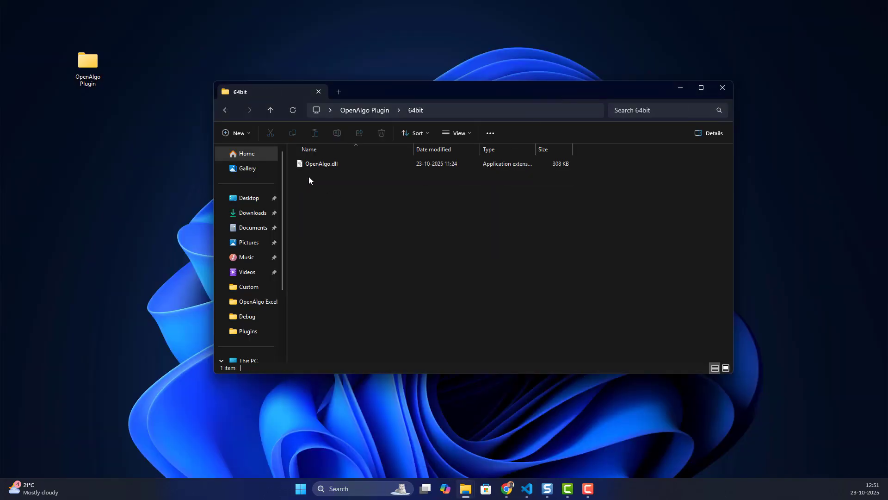
right_click(315, 165)
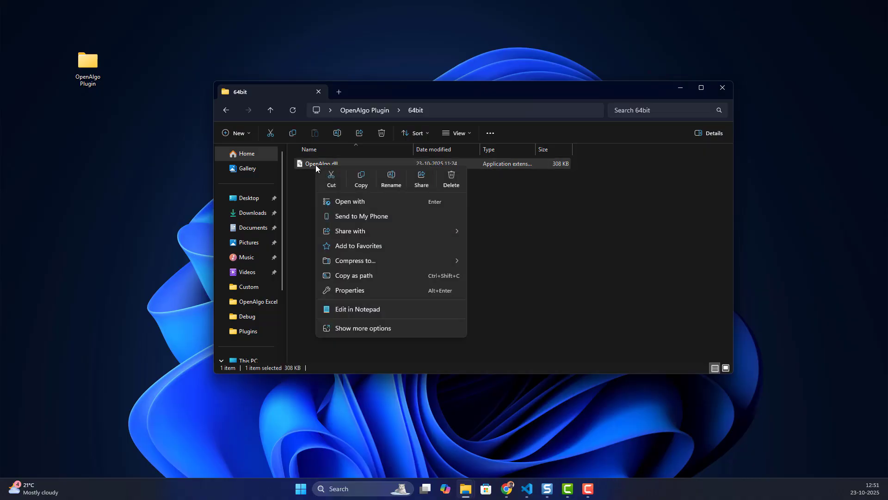
left_click(361, 180)
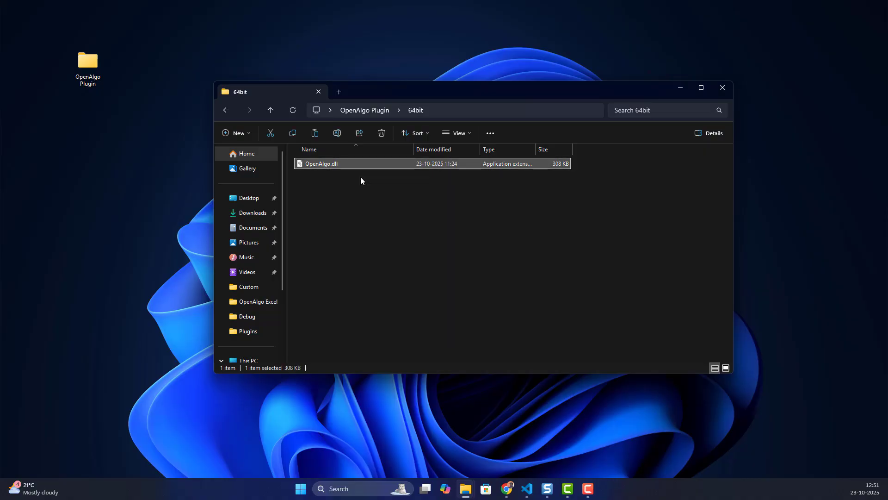
Step: Paste the copied OpenAlgo.dll into the Plugins folder of AmiBroker under Program Files on Local Disk (C:)
scroll(284, 288, "down", 3)
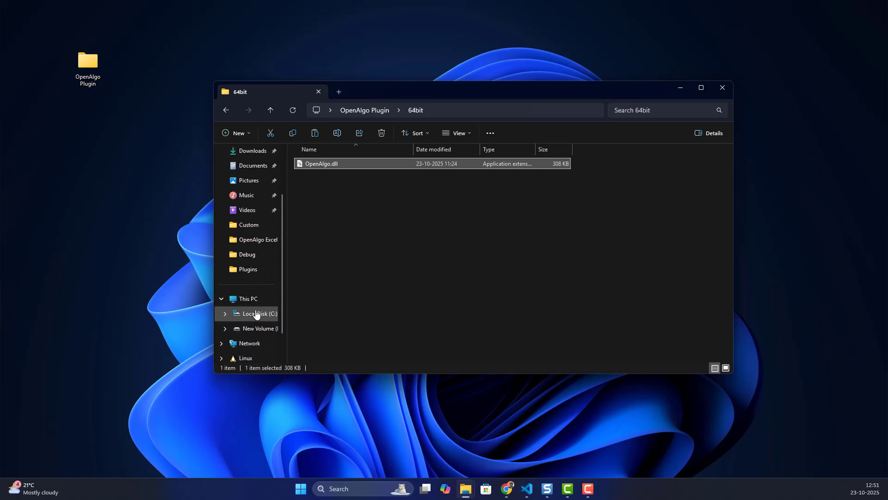
left_click(256, 314)
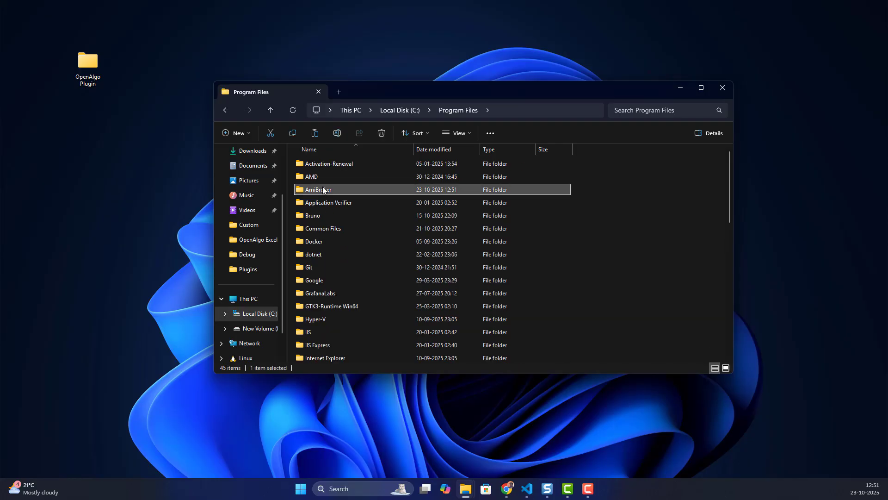
double_click(324, 189)
double_click(316, 293)
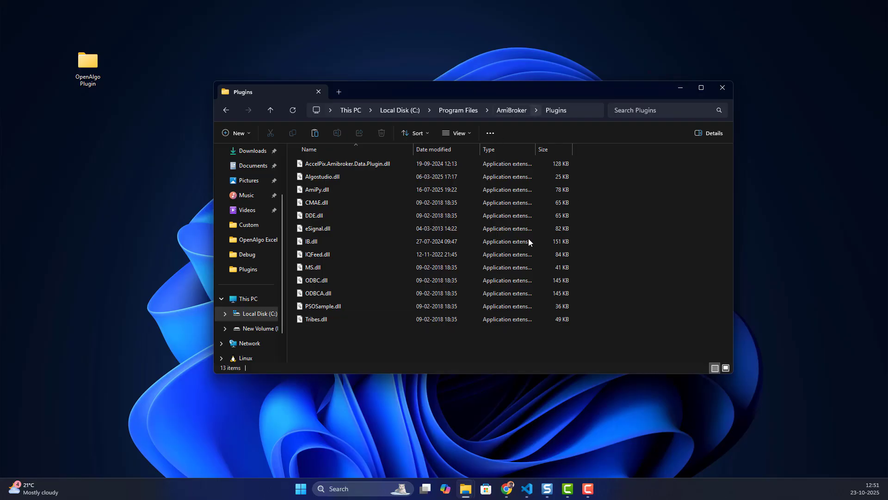
right_click(312, 340)
left_click(327, 350)
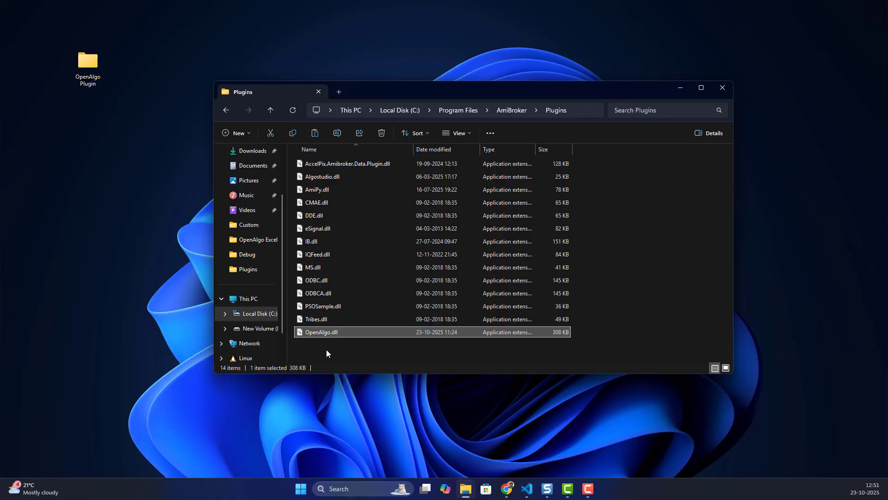
left_click(327, 353)
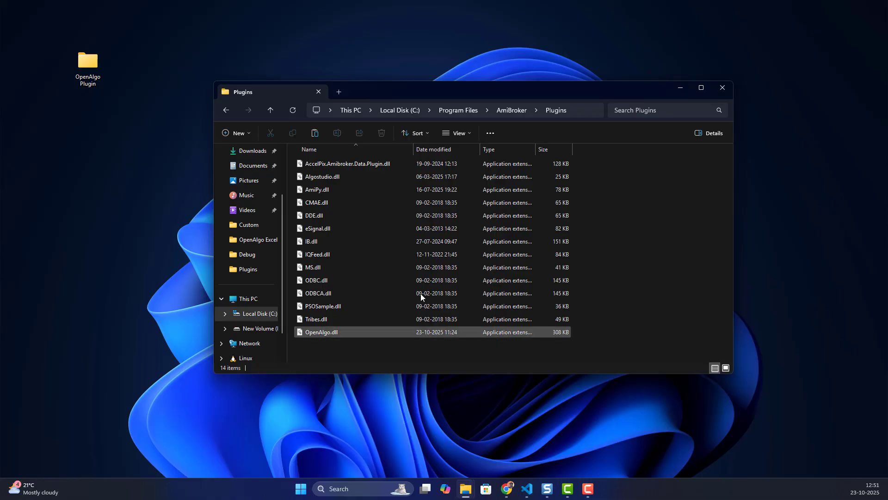
Step: Search Windows for "ami", launch AmiBroker and acknowledge the non-certified third-party plugins notice
left_click(352, 488)
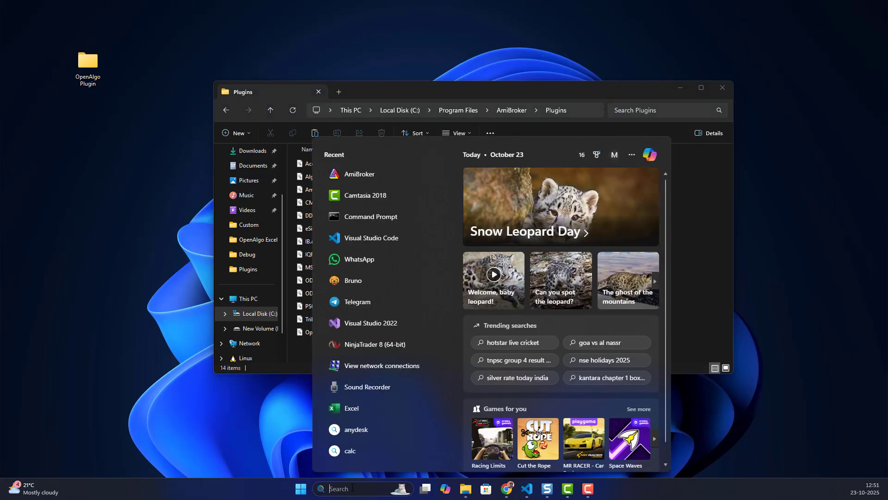
type("ami")
key("Return")
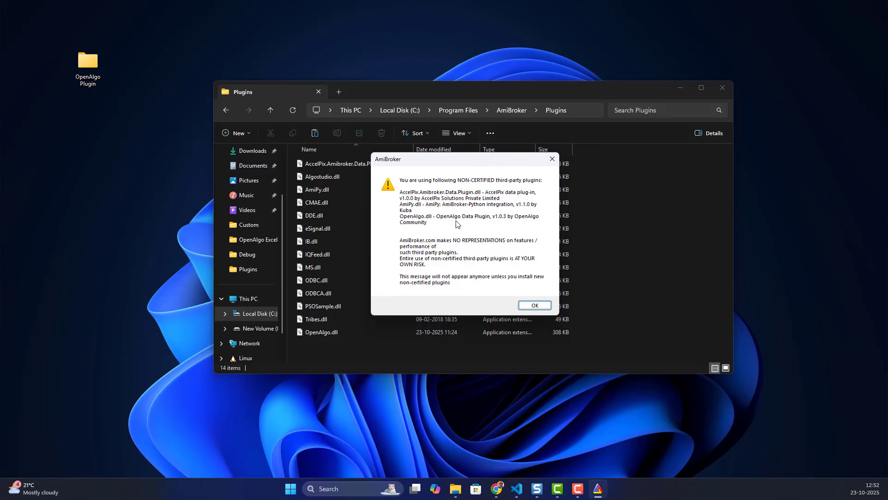
left_click(534, 306)
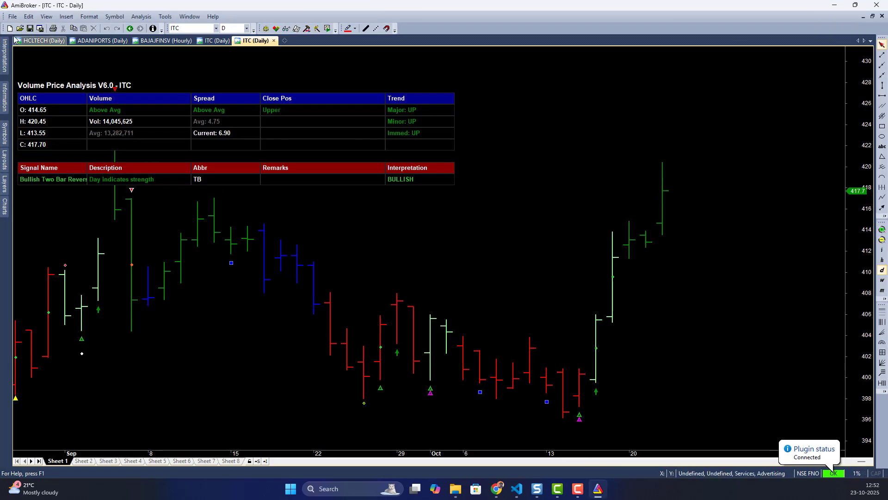
Step: Create a new AmiBroker database in the folder C:\Program Files\AmiBroker\Databases\OpenAlgoDB
left_click(12, 17)
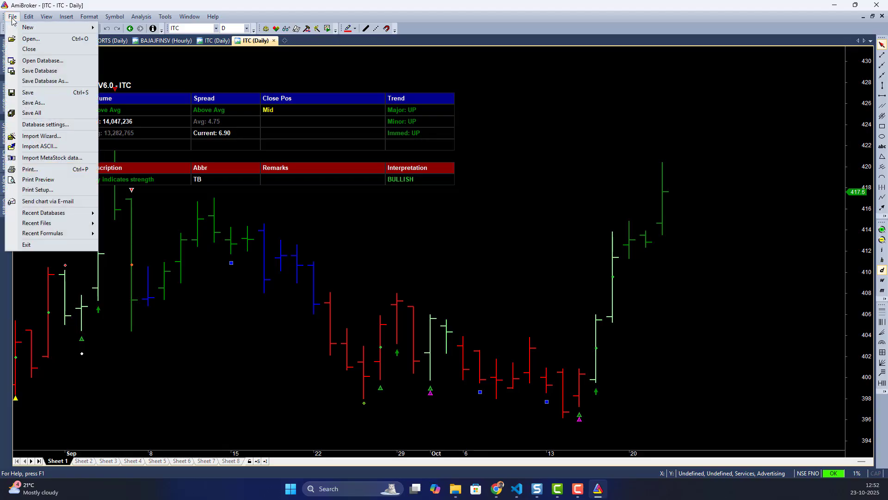
mouse_move(28, 26)
left_click(134, 36)
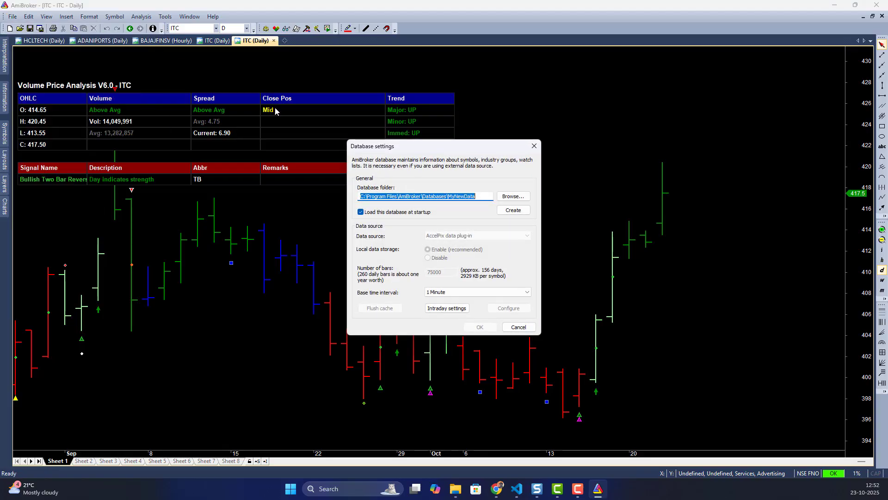
left_click(470, 196)
double_click(470, 196)
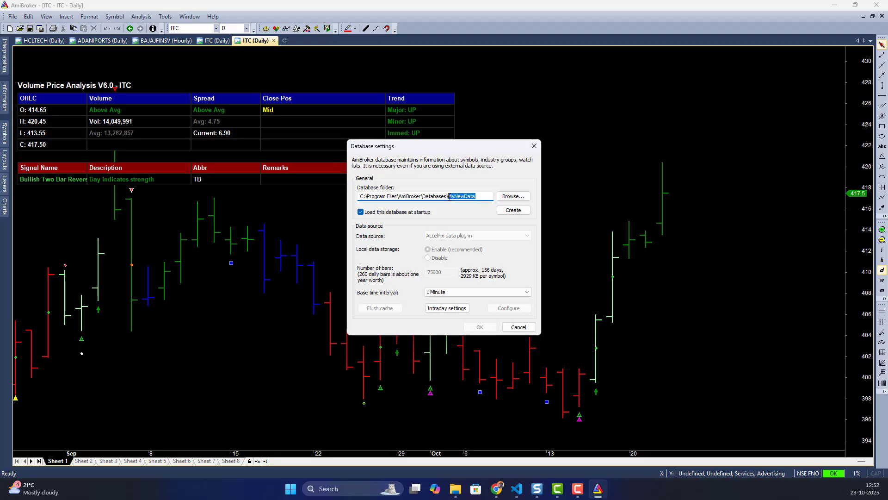
type("OpenAlgoDB")
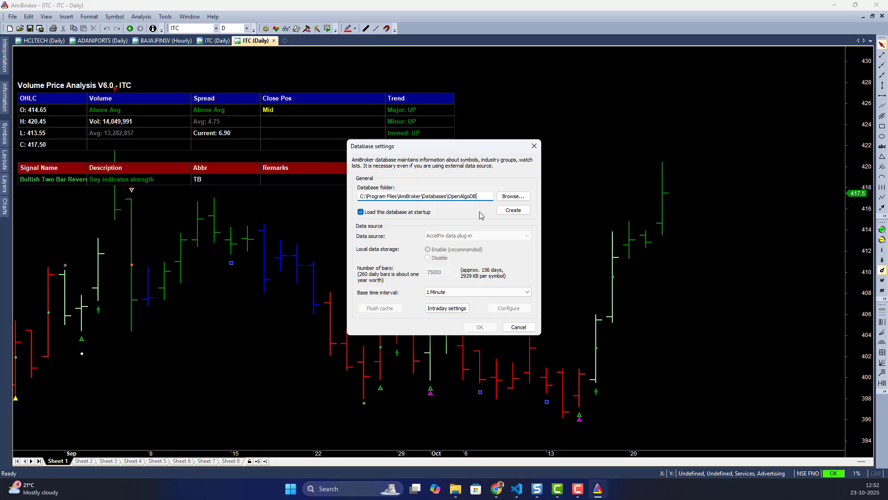
left_click(515, 211)
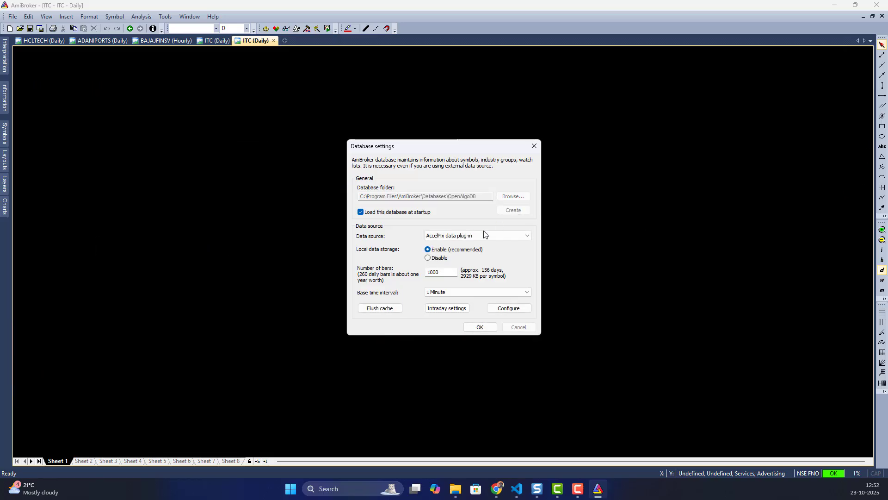
Step: Set the database's data source to OpenAlgo Data Plugin with 75000 bars and a base time interval of 1 Minute
left_click(469, 237)
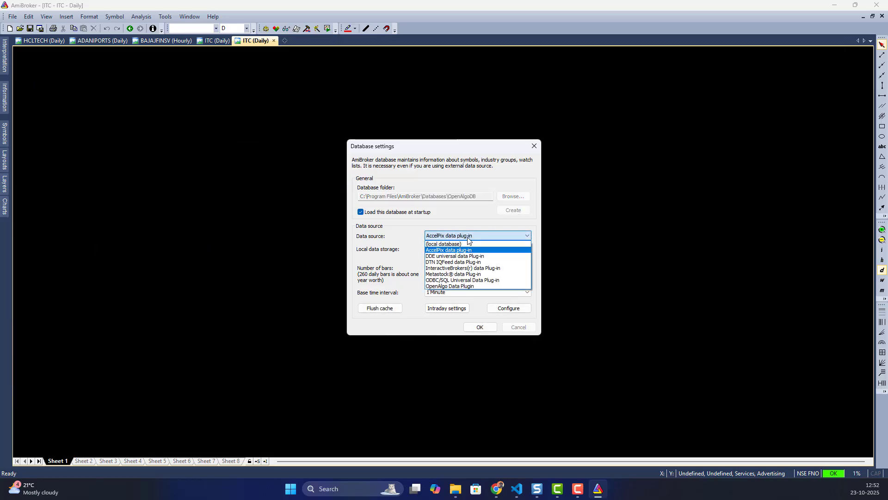
left_click(460, 285)
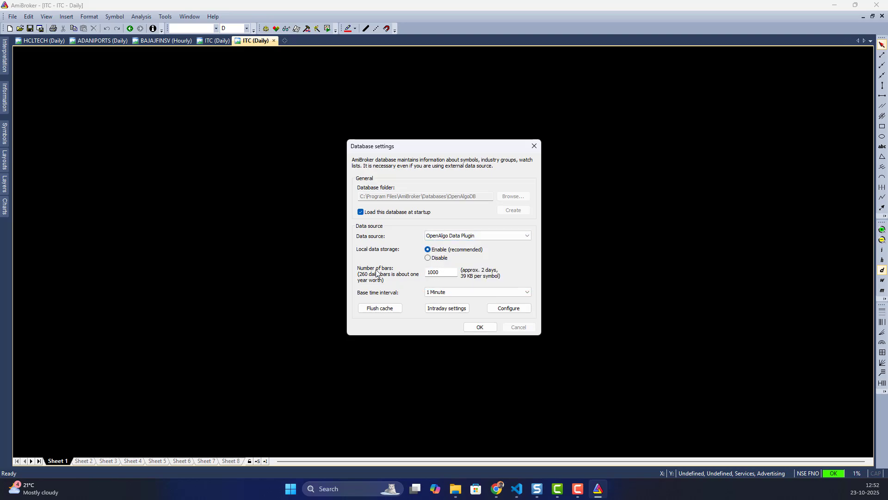
left_click_drag(445, 272, 406, 275)
type("75000")
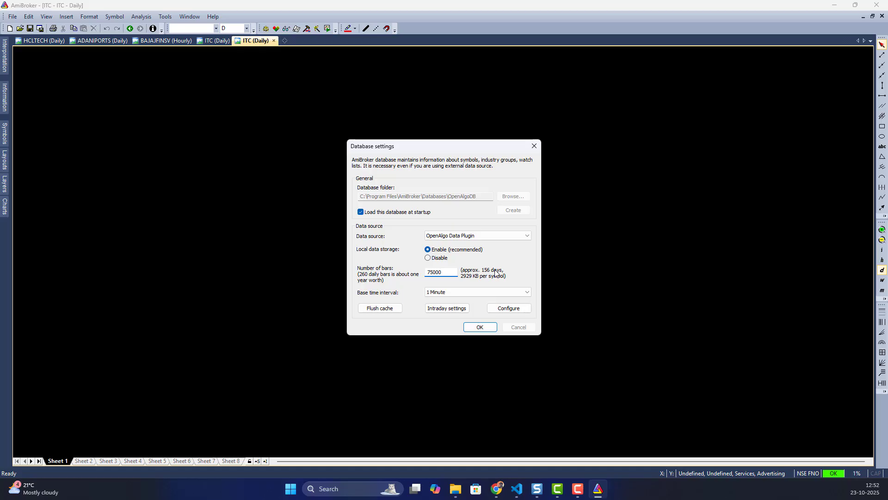
left_click_drag(449, 272, 406, 276)
left_click(486, 293)
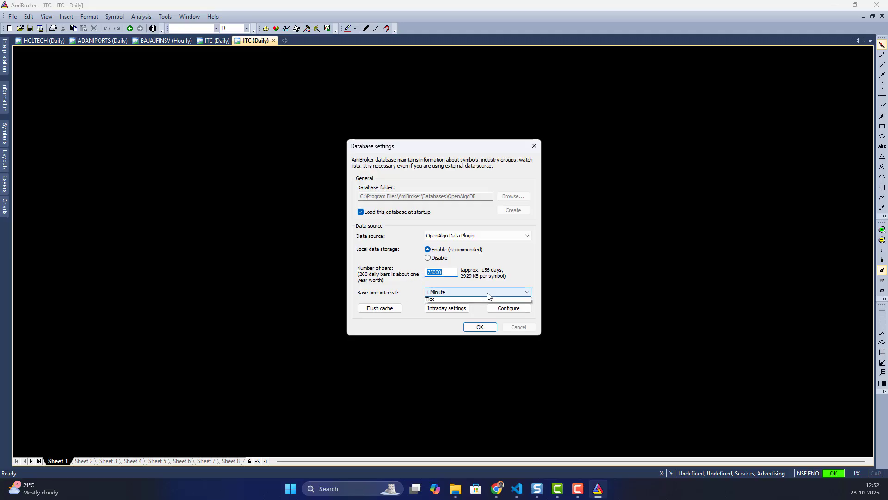
left_click(440, 323)
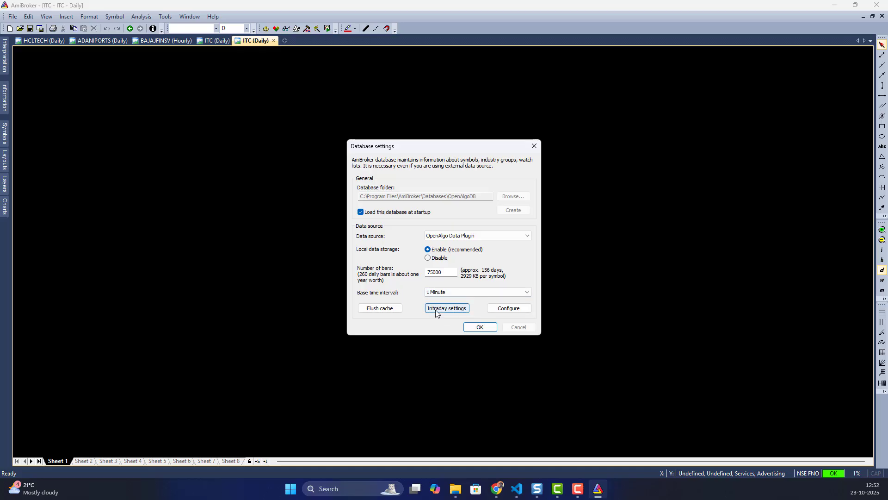
Step: Allow mixed EOD/Intraday data in the database's intraday settings
left_click(435, 310)
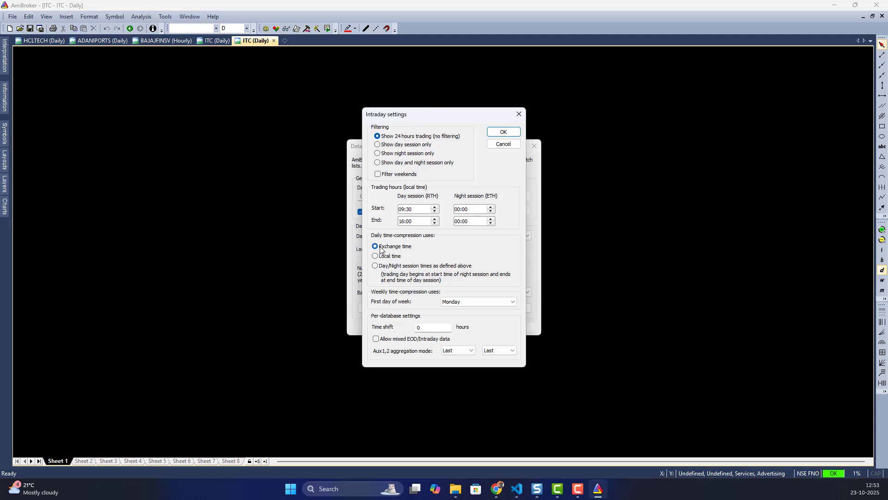
left_click(376, 339)
left_click(504, 132)
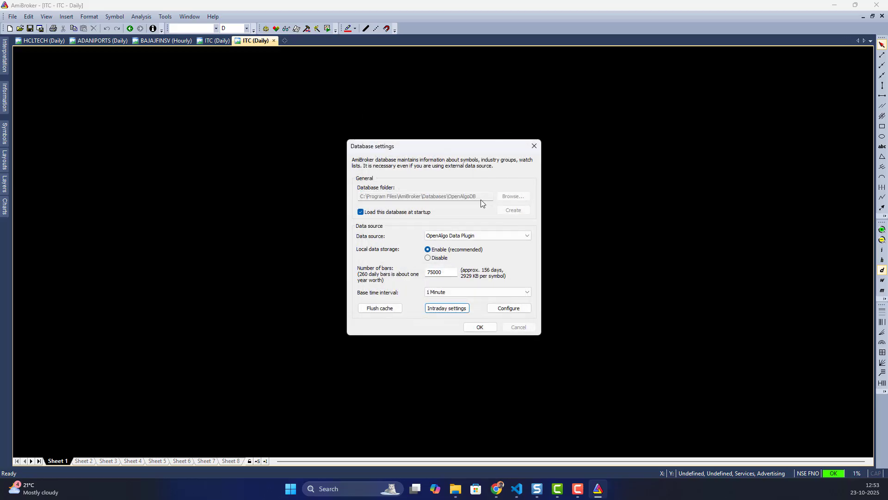
Step: Open the OpenAlgo plugin configuration from the database settings and review its server, port and API key fields
left_click(507, 309)
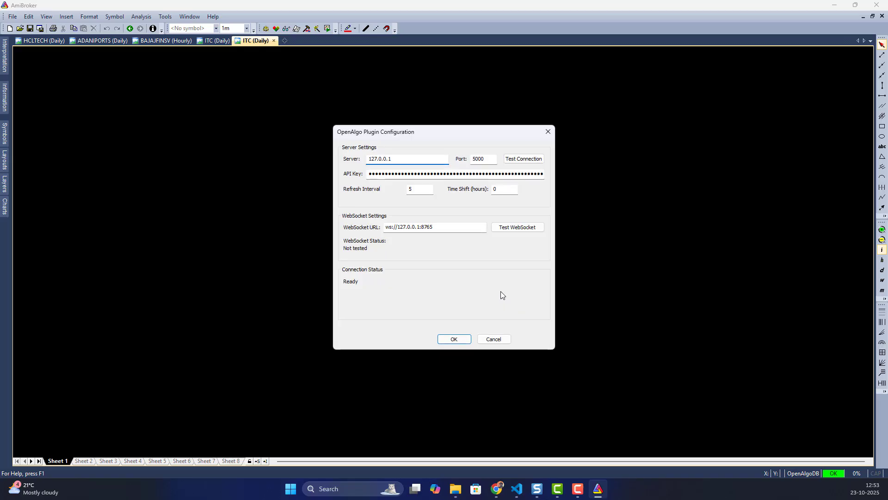
left_click_drag(412, 160, 333, 168)
double_click(488, 159)
left_click(397, 173)
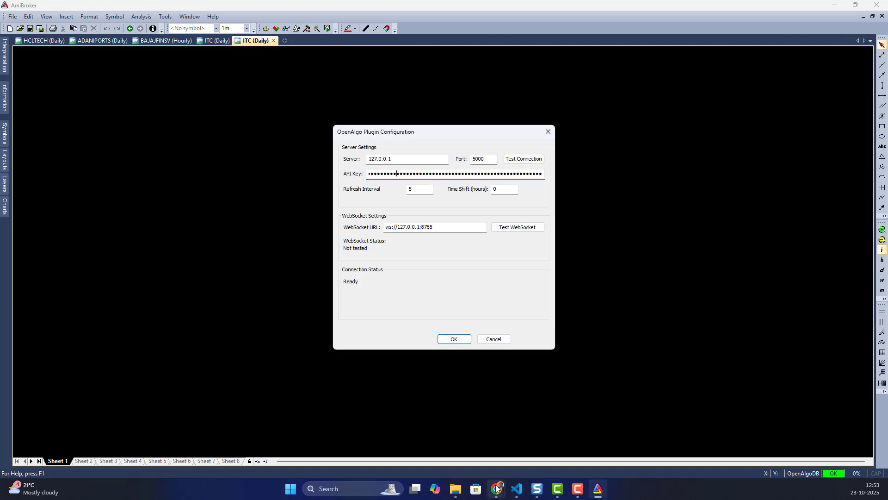
Step: Switch to the OpenAlgo dashboard in Chrome and copy the API key from its API key management page
mouse_move(496, 489)
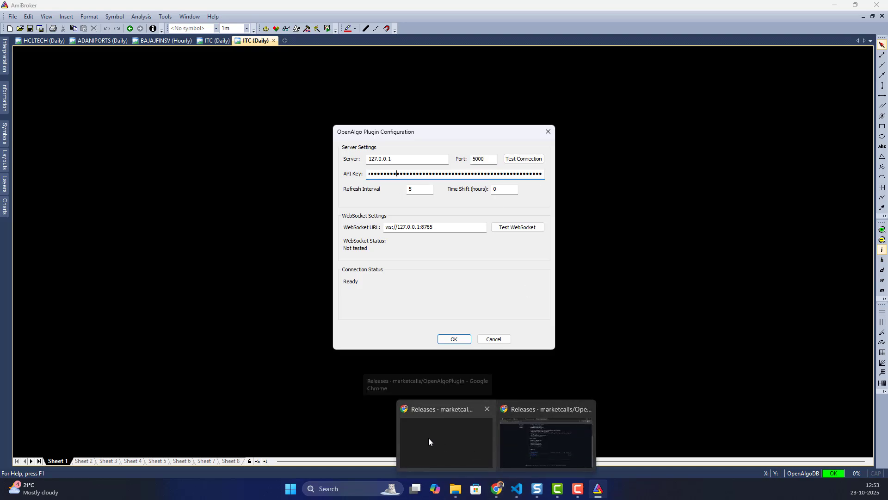
left_click(515, 429)
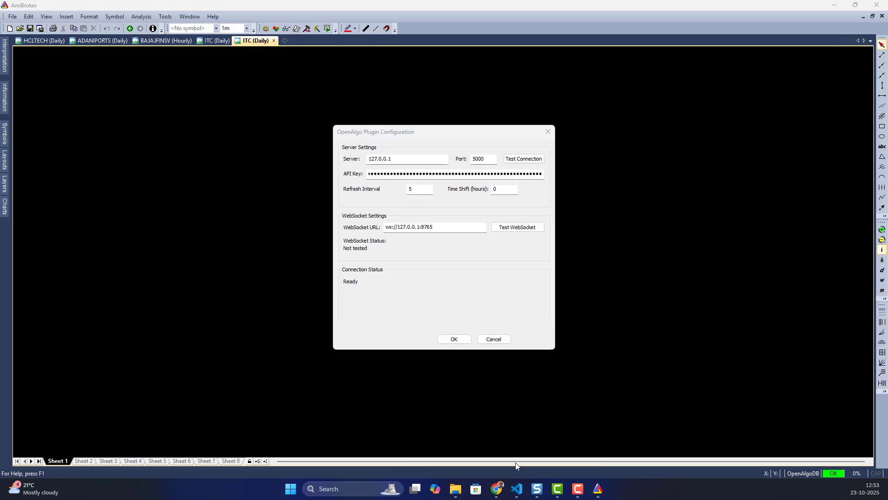
mouse_move(496, 489)
left_click(439, 441)
left_click(557, 443)
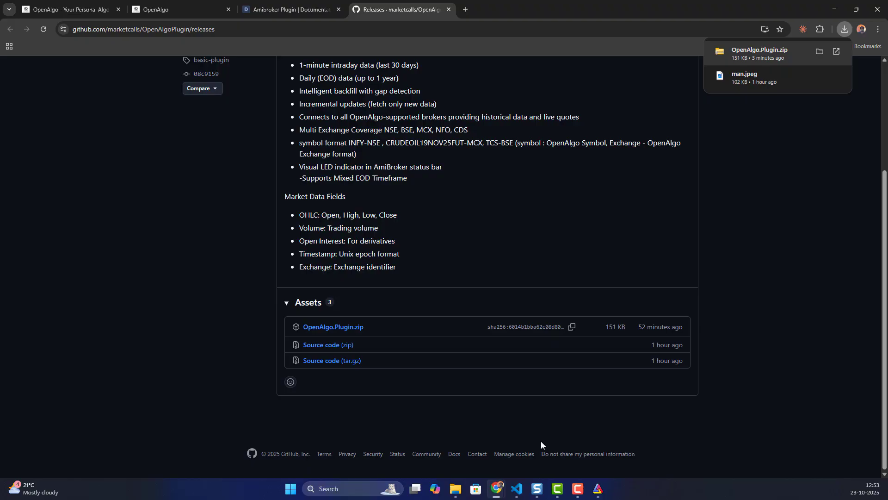
left_click(157, 9)
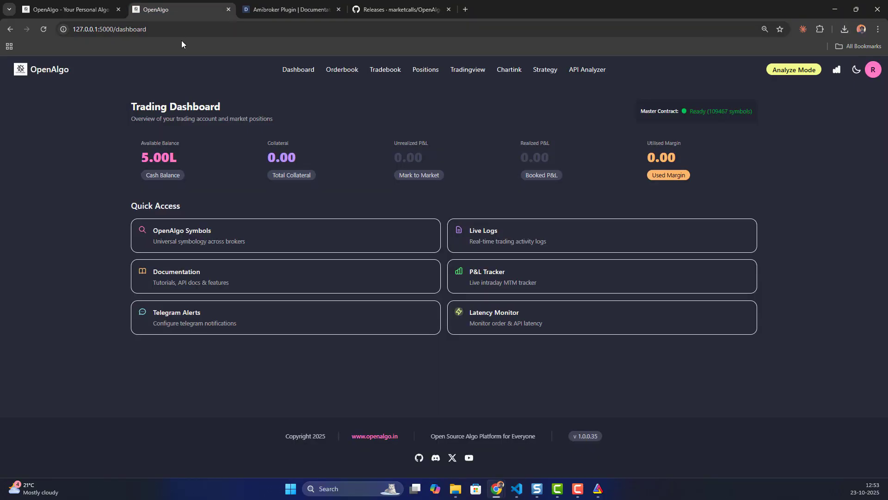
left_click(871, 70)
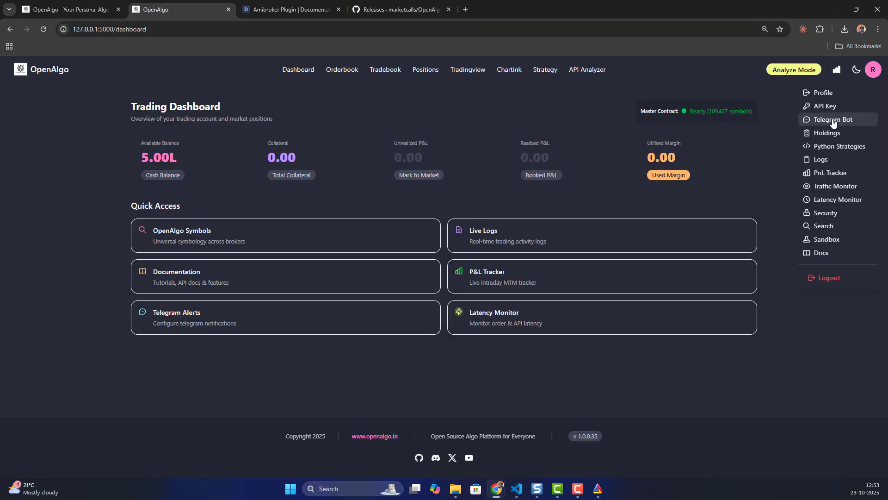
left_click(825, 106)
left_click(164, 193)
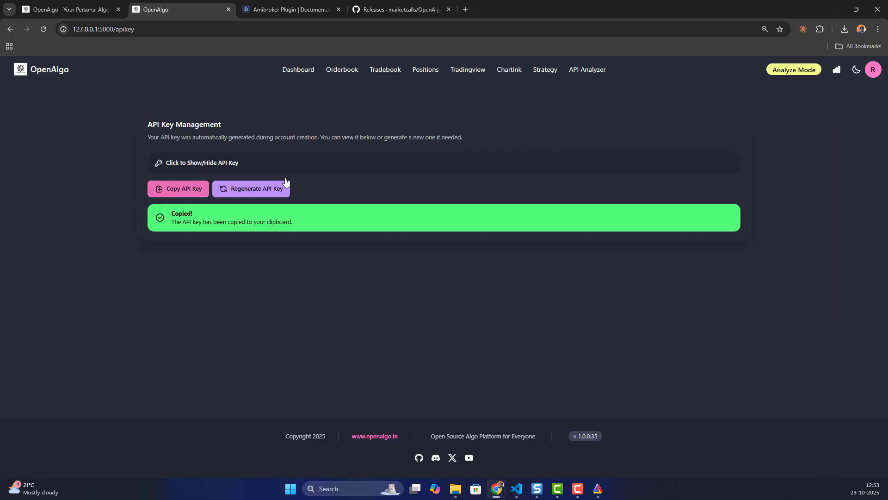
Step: Return to AmiBroker and replace the API key in the OpenAlgo plugin configuration with the copied key
left_click(835, 10)
left_click(428, 177)
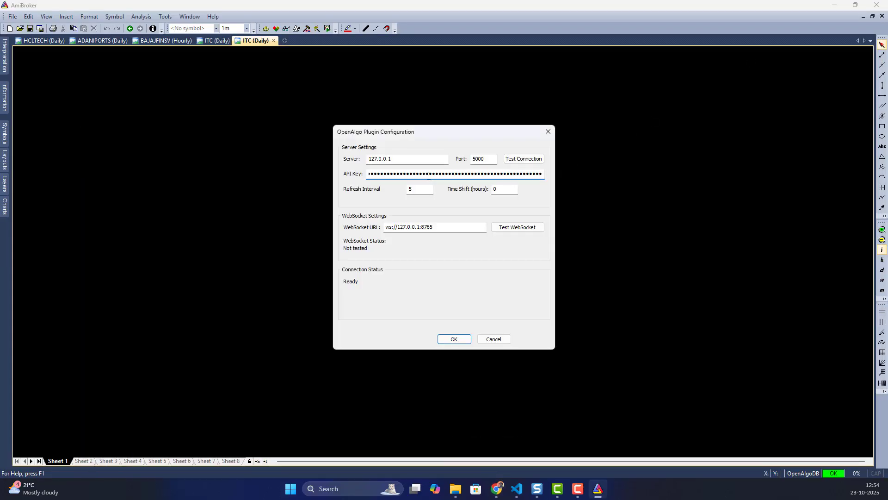
key("ctrl+a")
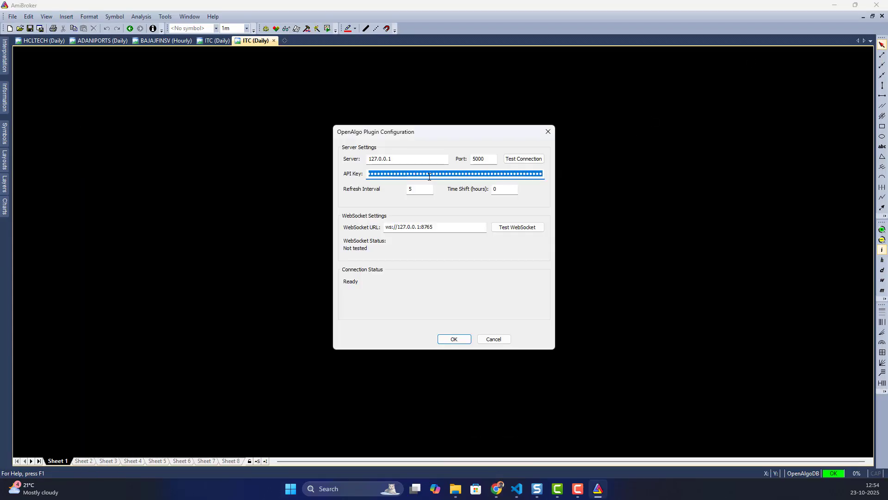
Step: Check the server, port and WebSocket URL, test both connections, and accept the plugin configuration and database settings
double_click(407, 160)
double_click(486, 160)
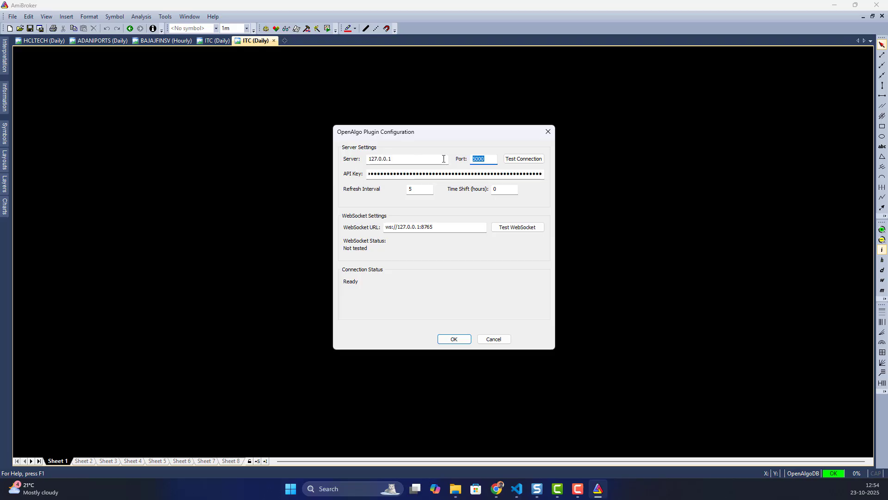
double_click(438, 227)
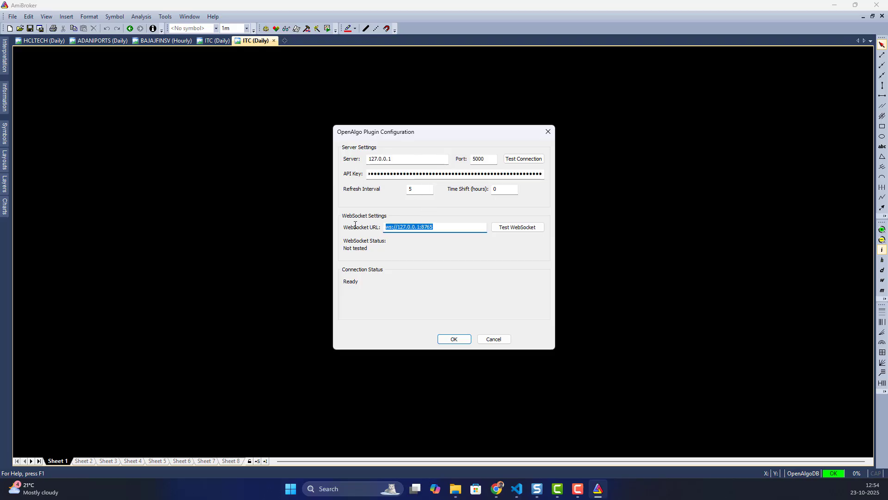
left_click(517, 163)
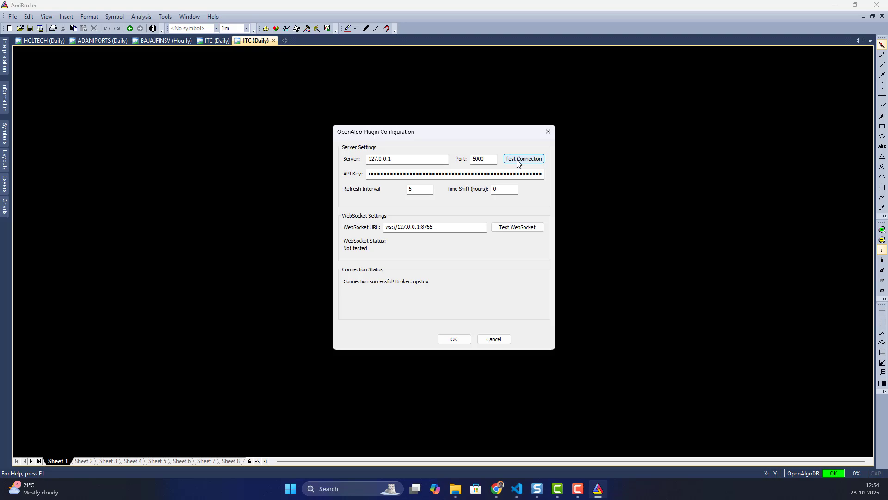
left_click(519, 228)
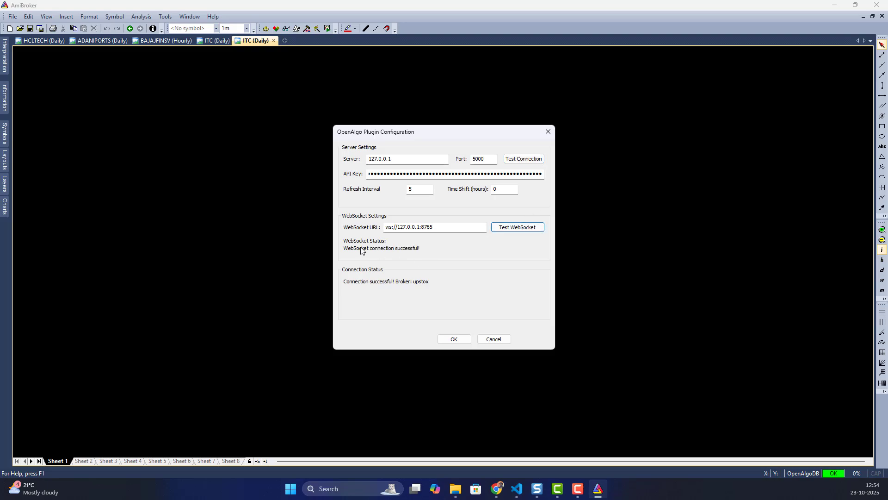
left_click(449, 340)
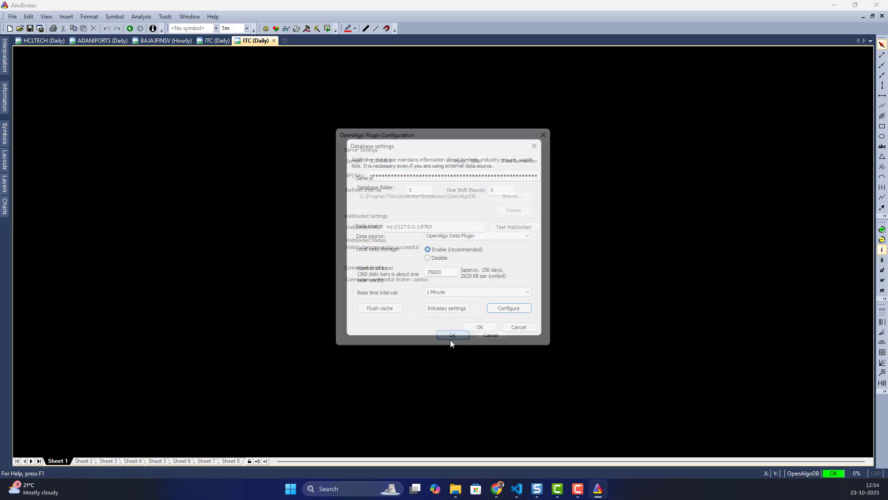
left_click(479, 327)
left_click(511, 262)
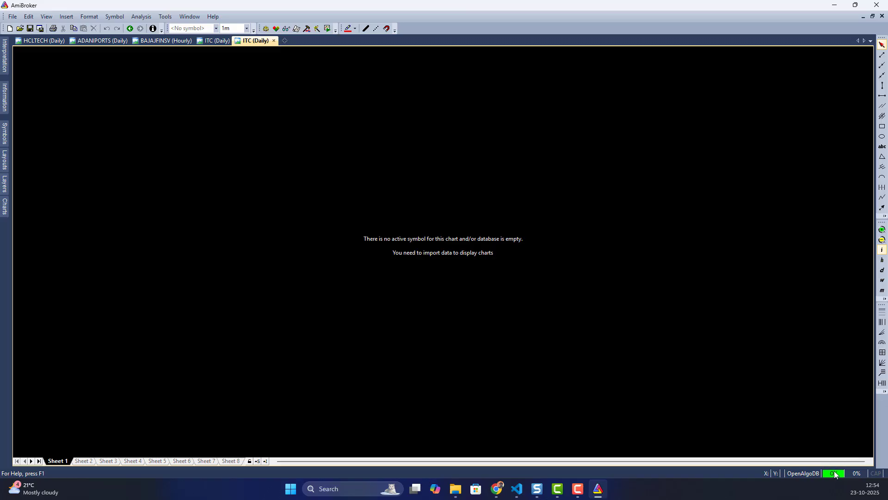
Step: Add the new symbol INFY-NSE to the database and display it in the chart
left_click(114, 16)
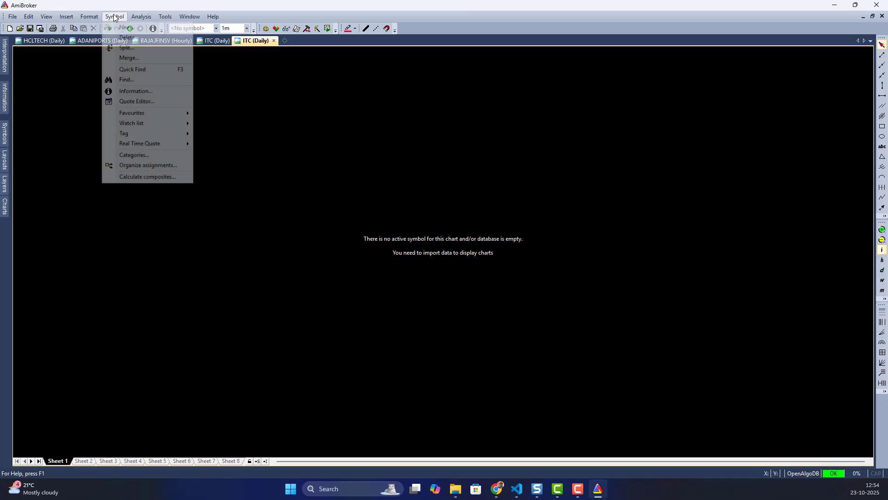
left_click(122, 28)
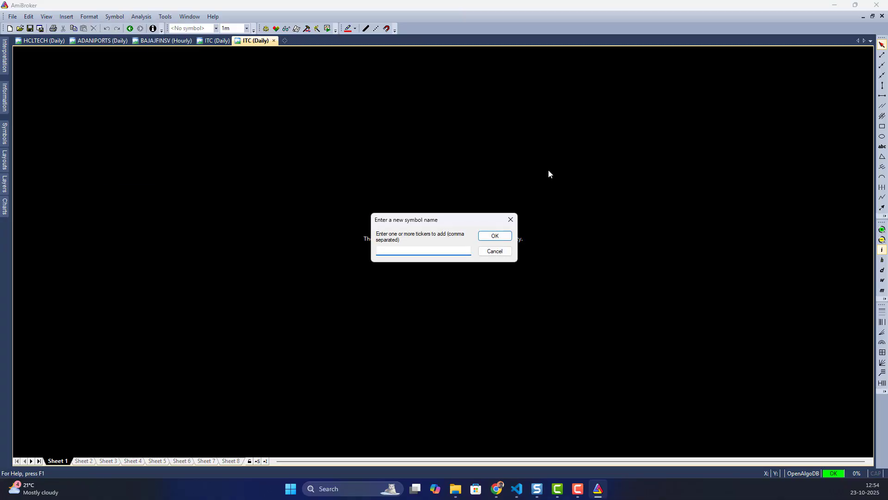
type("INFY-NSE")
key("Return")
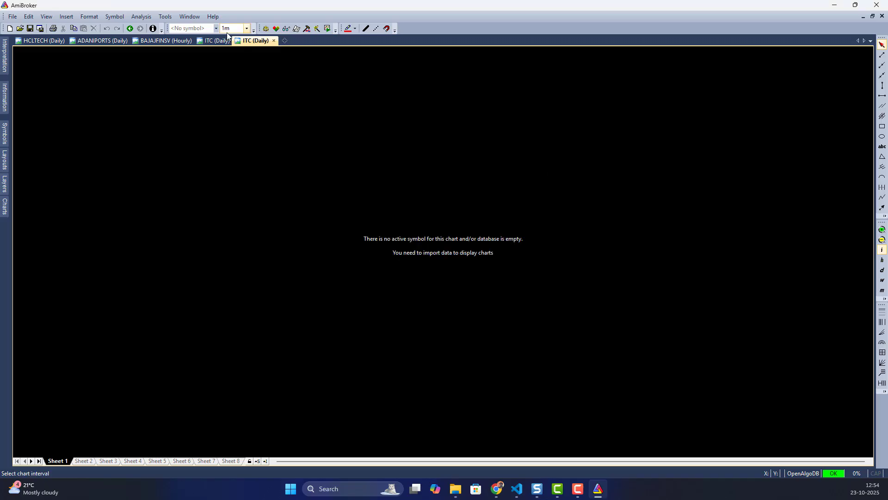
left_click(215, 28)
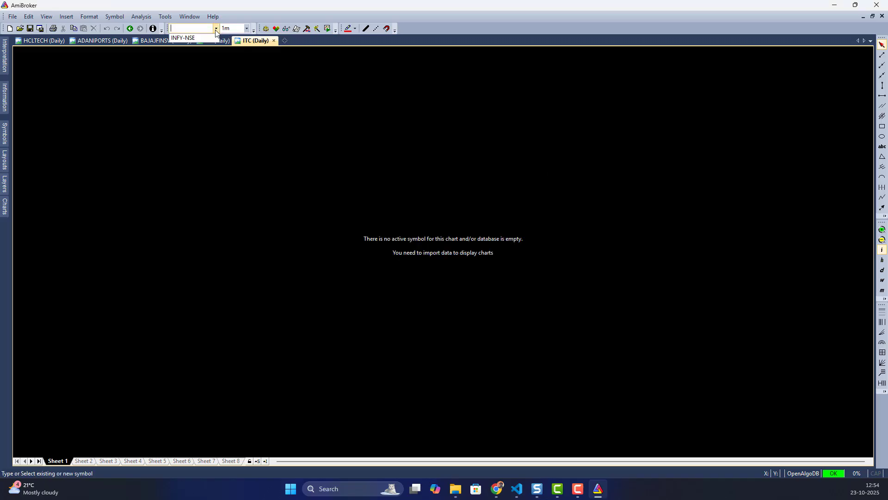
left_click(192, 39)
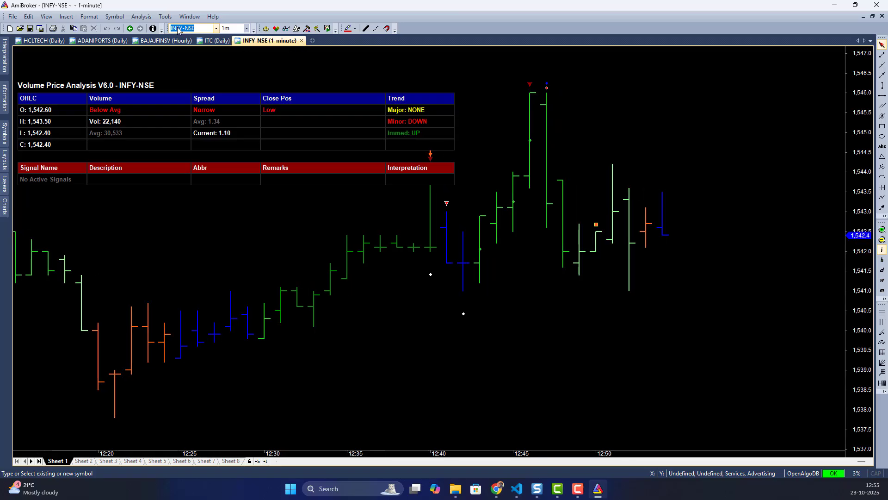
Step: Open a new blank chart window for INFY-NSE and apply a candlestick price chart formula to it
left_click(312, 41)
left_click(347, 52)
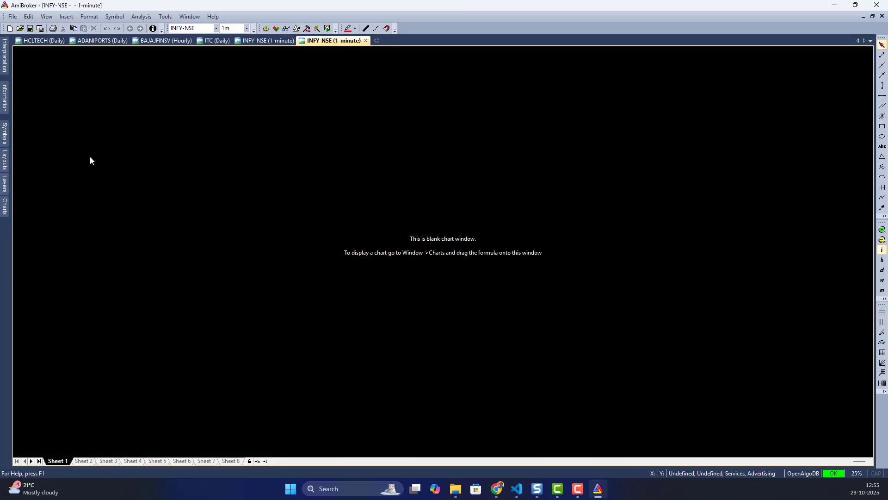
left_click(5, 206)
left_click_drag(40, 225, 315, 279)
left_click(554, 346)
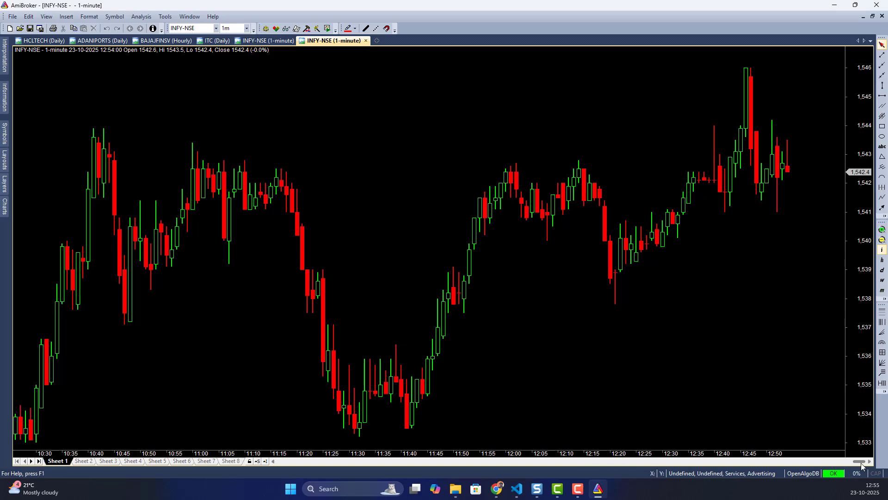
Step: Examine the 1-minute INFY-NSE history from its oldest bars back to the most recent ones
mouse_move(861, 465)
left_mouse_down()
mouse_move(279, 462)
mouse_move(865, 461)
left_mouse_up()
mouse_move(765, 232)
mouse_move(205, 118)
left_click_drag(859, 459, 281, 459)
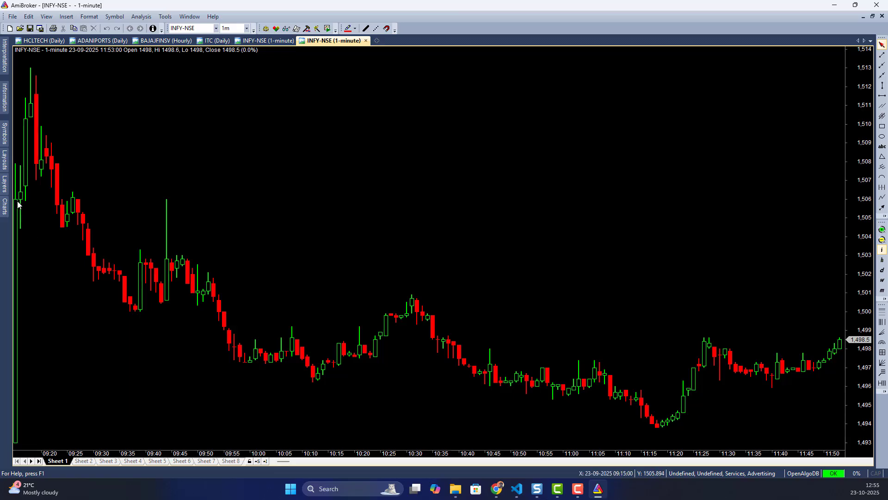
mouse_move(18, 204)
mouse_move(281, 461)
left_click_drag(282, 461, 873, 470)
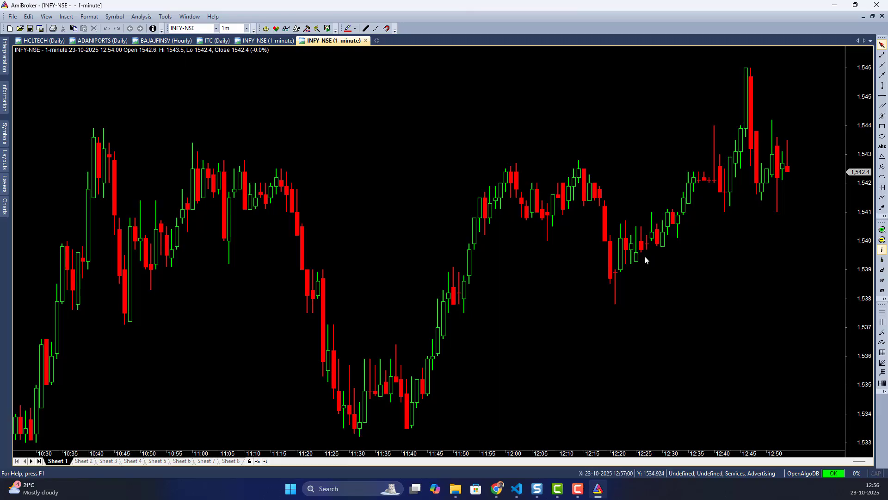
mouse_move(528, 186)
Step: Switch the INFY-NSE chart to the daily interval and show a longer span of its history
left_click(233, 29)
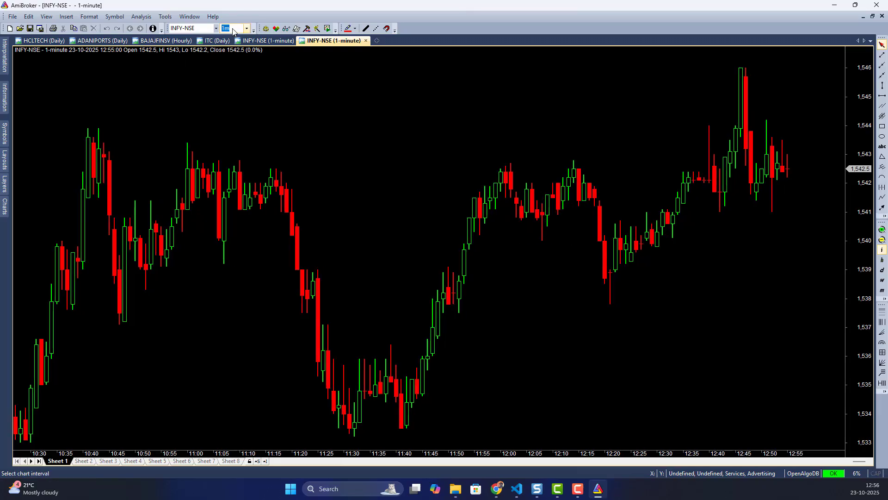
type("D")
key("Return")
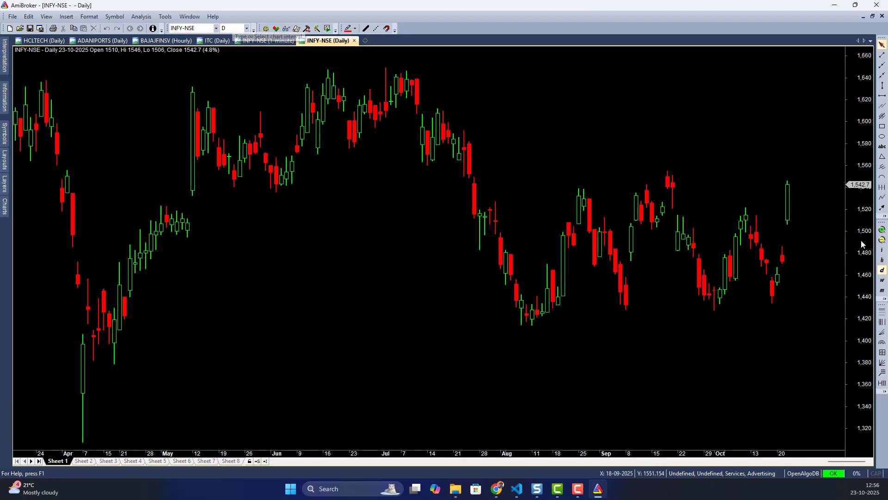
left_click(883, 239)
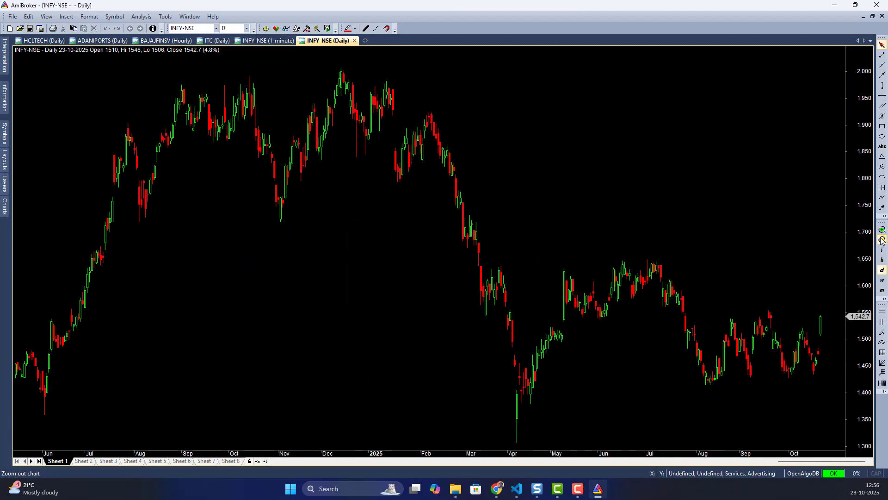
Step: Examine the daily INFY-NSE history over about ten years, then return to roughly the last year and a half
left_click(882, 240)
left_click(883, 239)
left_click(882, 240)
left_click(882, 240)
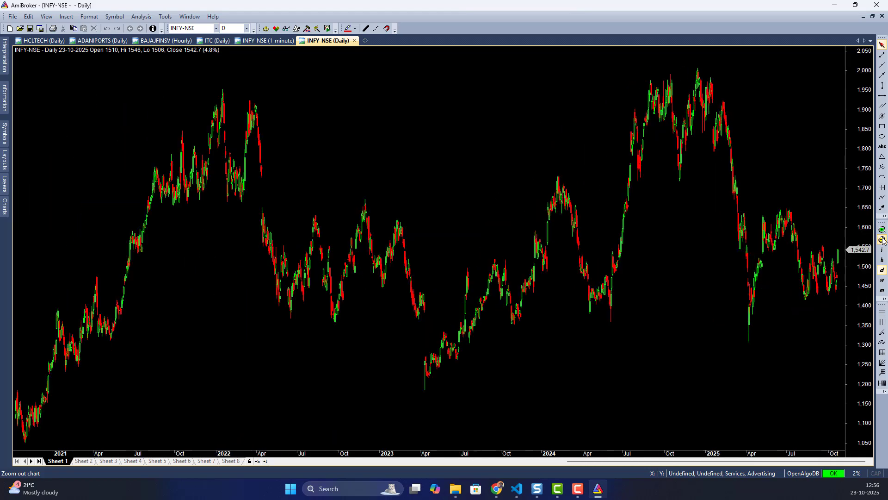
left_click(882, 240)
left_click(882, 239)
left_click(882, 239)
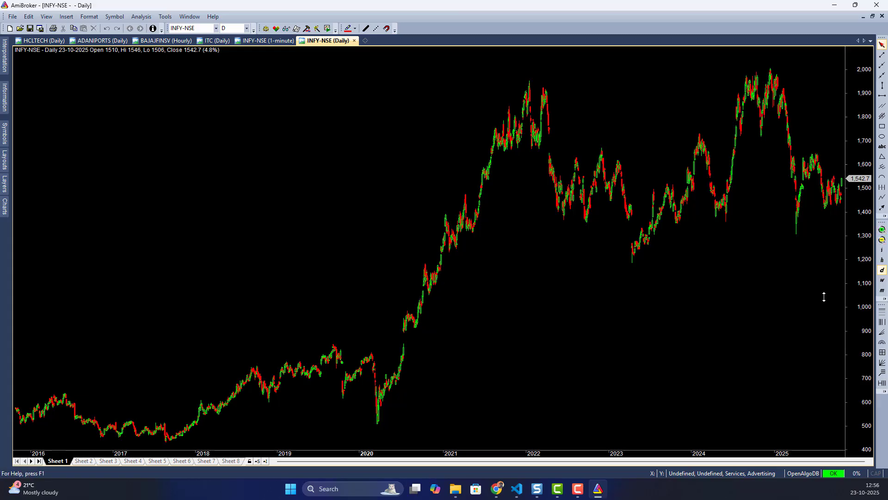
mouse_move(814, 300)
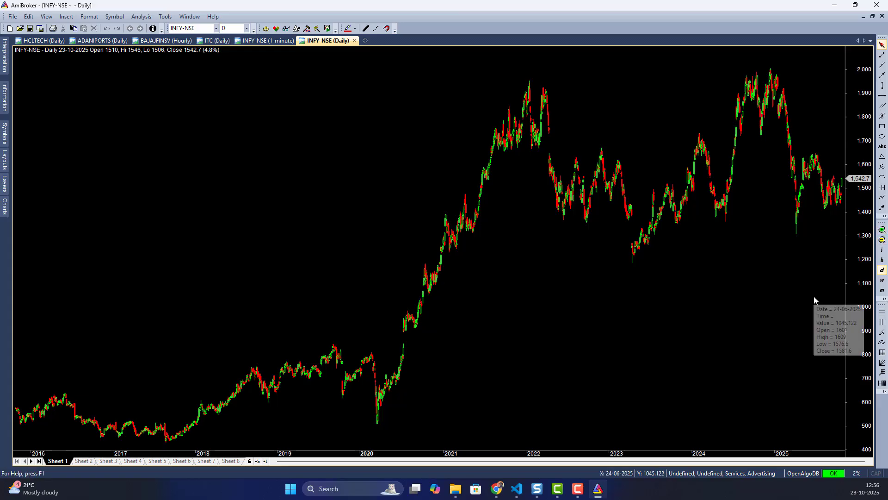
left_click(882, 230)
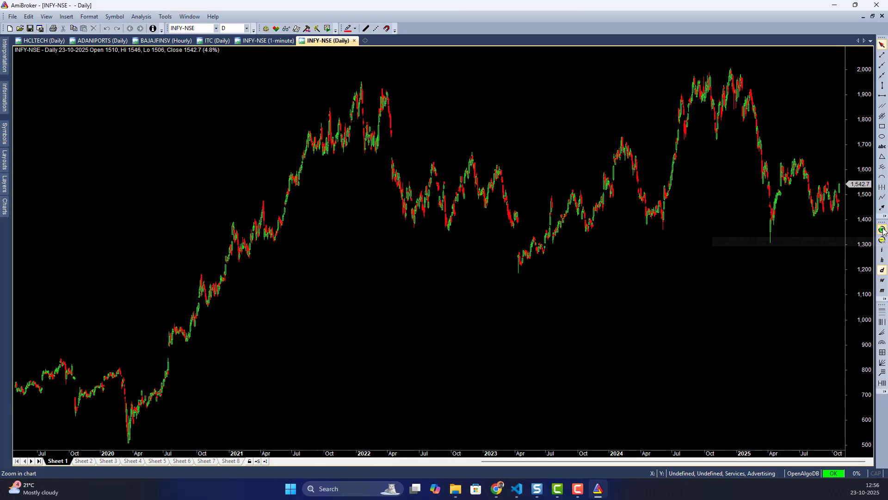
left_click(883, 230)
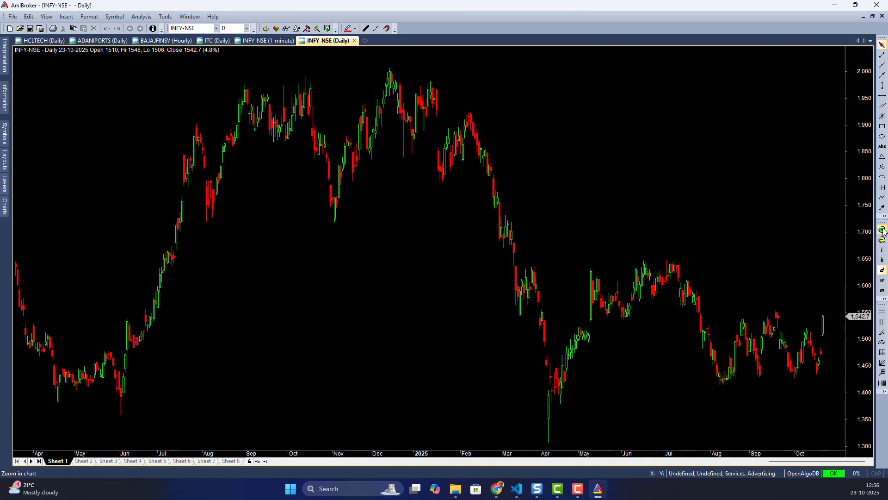
left_click(882, 230)
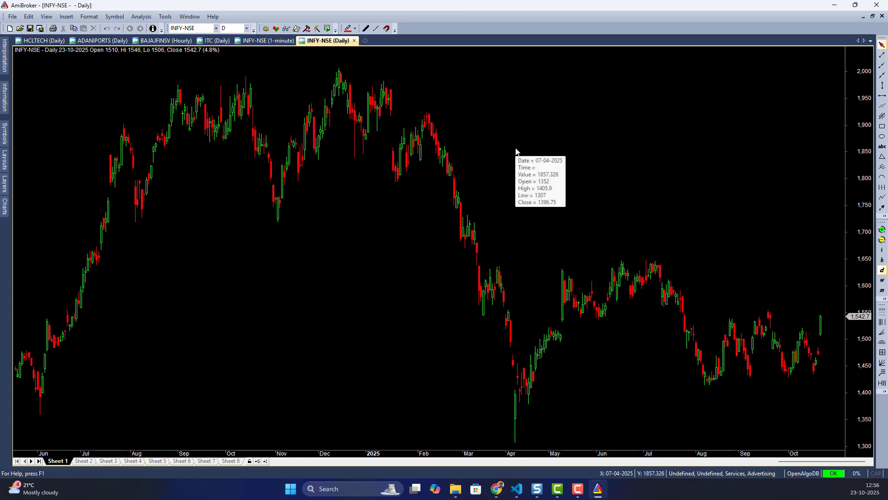
Step: Switch to the OpenAlgo web page in Chrome and open its Symbol Search page
mouse_move(495, 488)
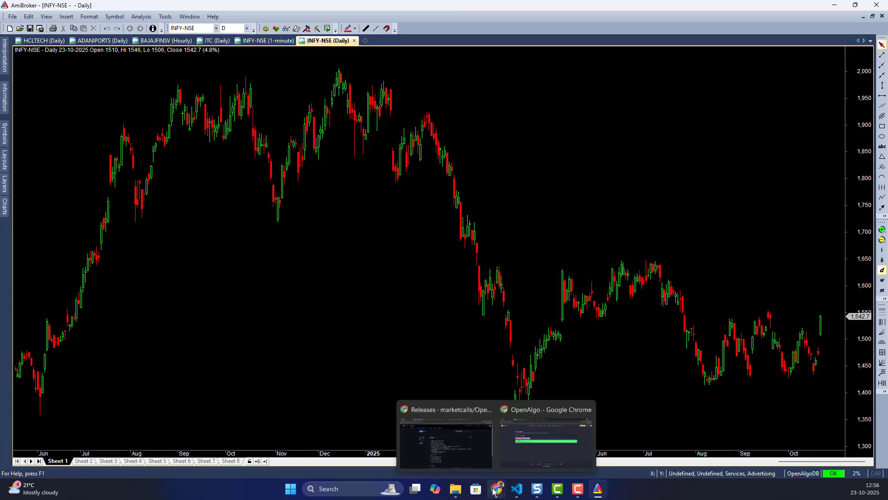
left_click(512, 450)
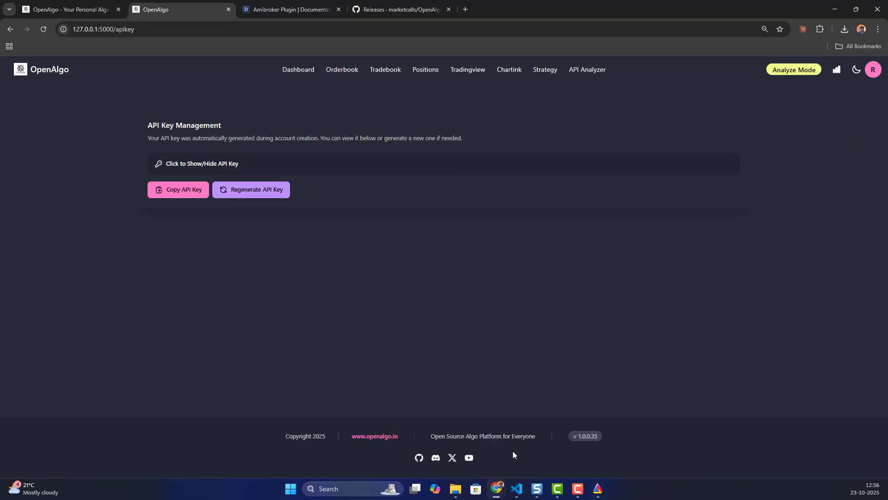
left_click(873, 70)
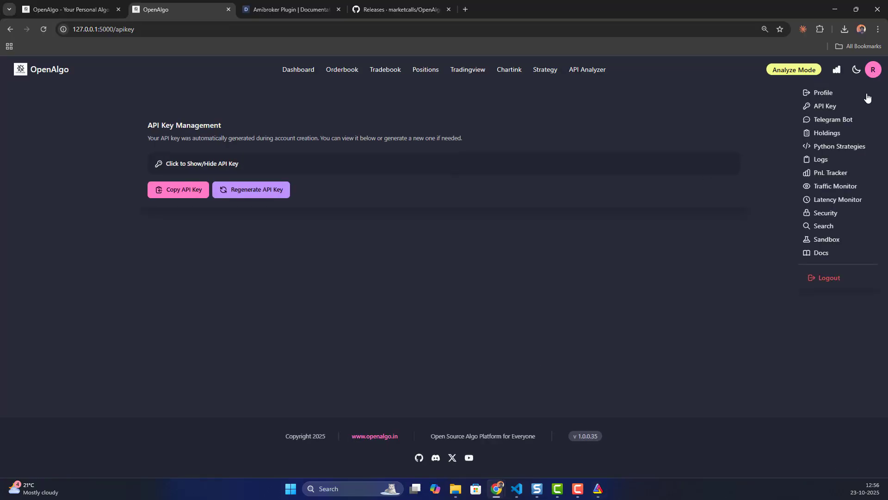
left_click(831, 214)
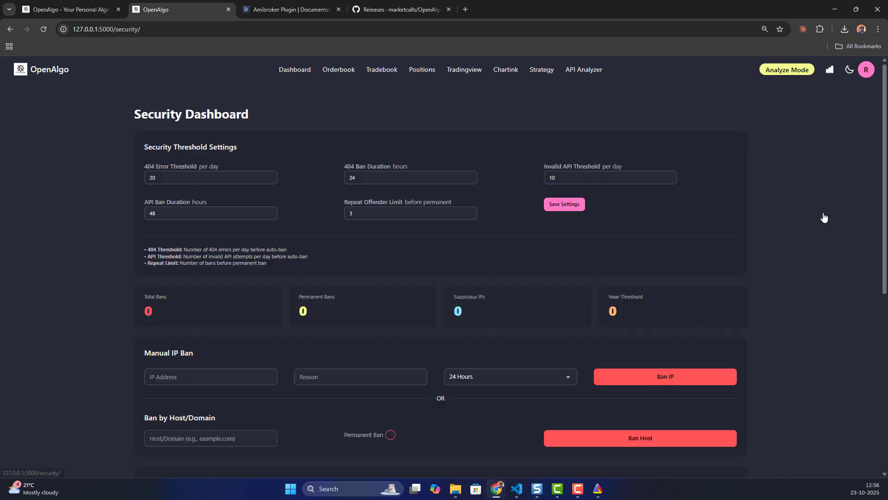
left_click(867, 67)
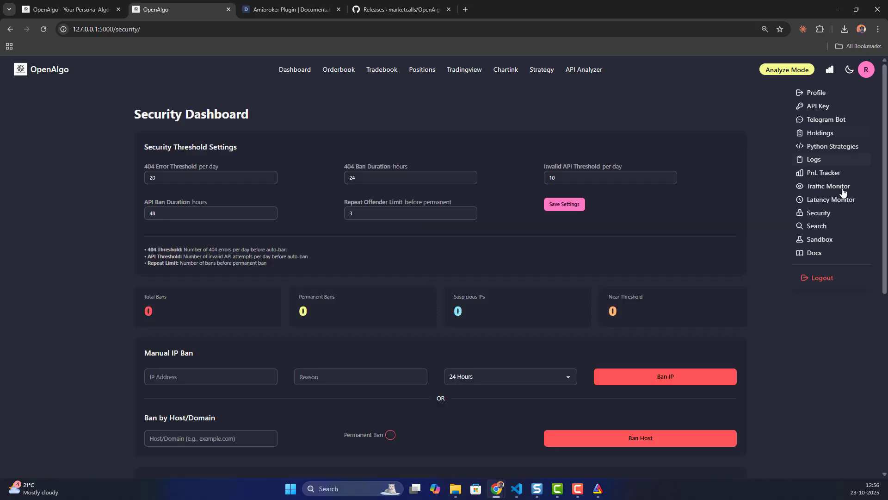
left_click(821, 226)
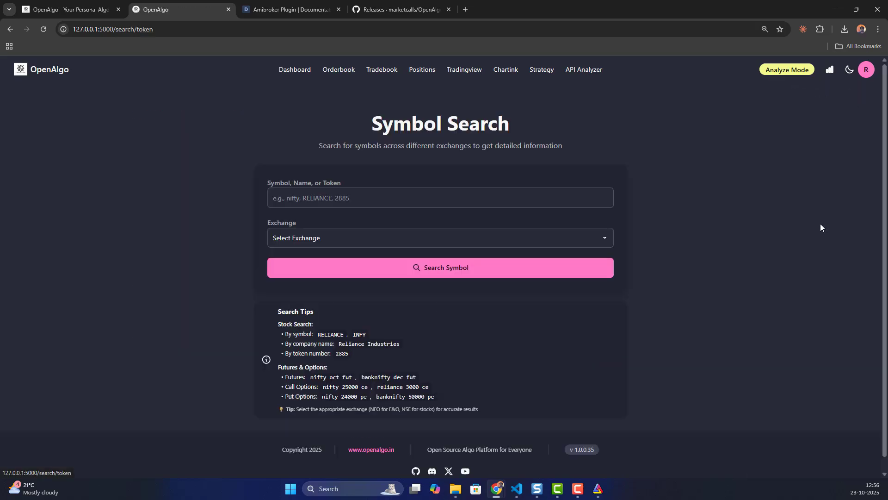
Step: Search the NFO - NSE Futures & Options exchange for "nifty oct fut", choose NIFTY28OCT25FUT and copy its symbol from the results
left_click(317, 236)
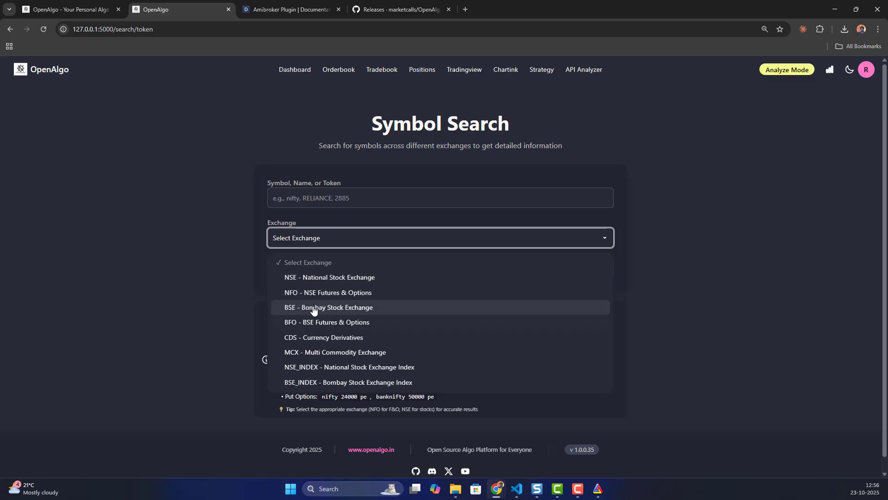
left_click(309, 292)
left_click(330, 187)
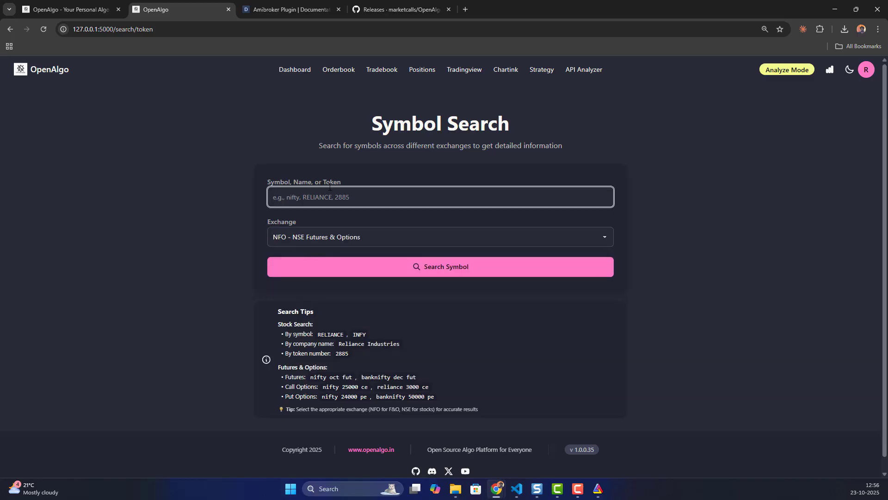
type("nifty")
type("oc")
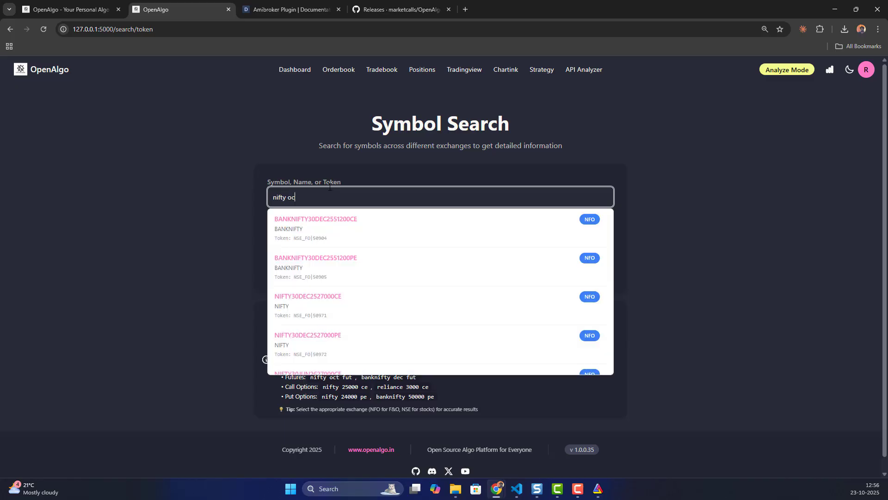
type("t fut")
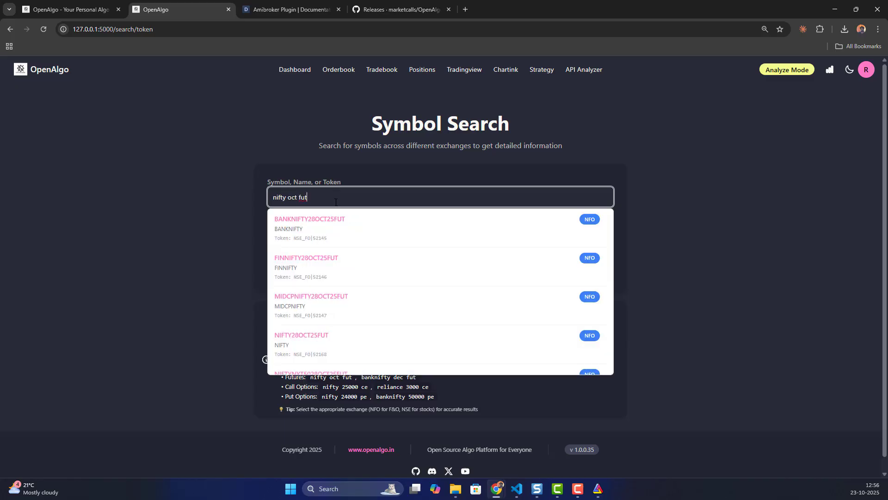
left_click(323, 342)
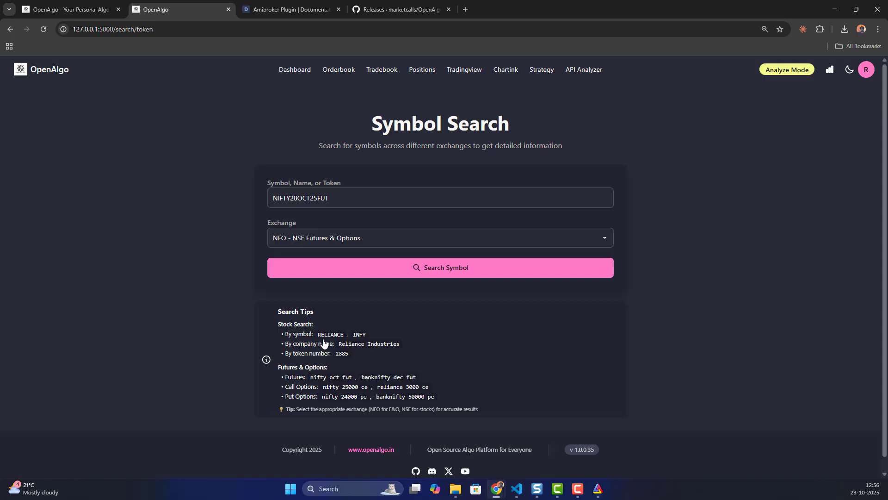
left_click(439, 273)
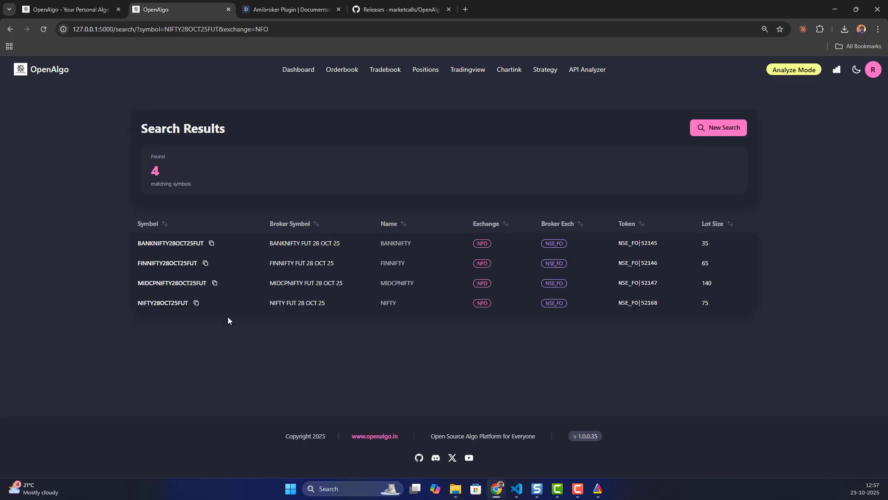
left_click(194, 303)
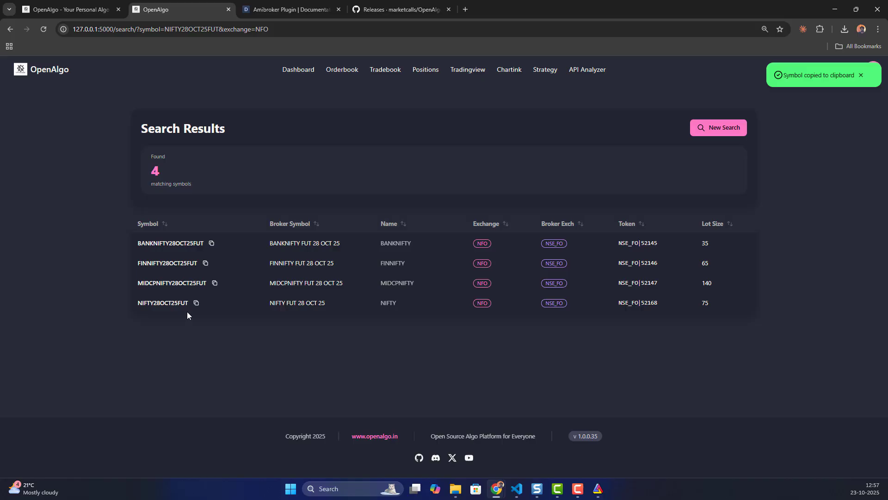
double_click(482, 302)
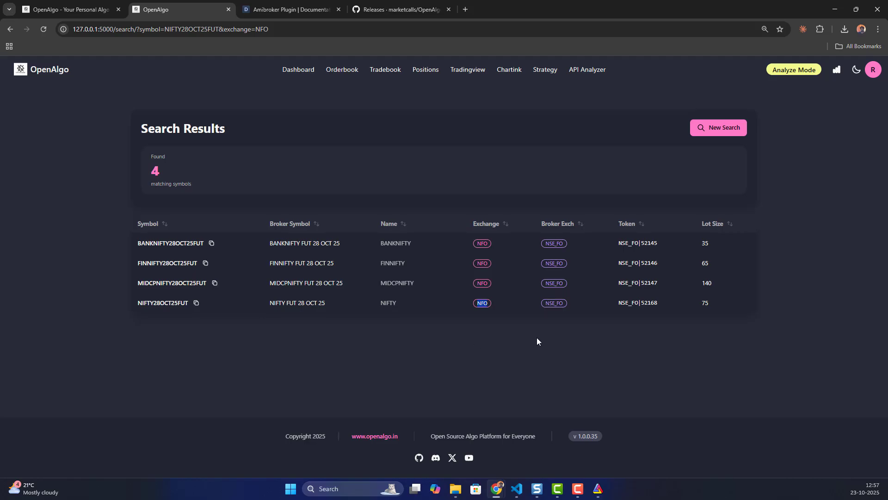
Step: Switch to AmiBroker and add the new symbol NIFTY28OCT25FUT-NFO to the database
left_click(598, 488)
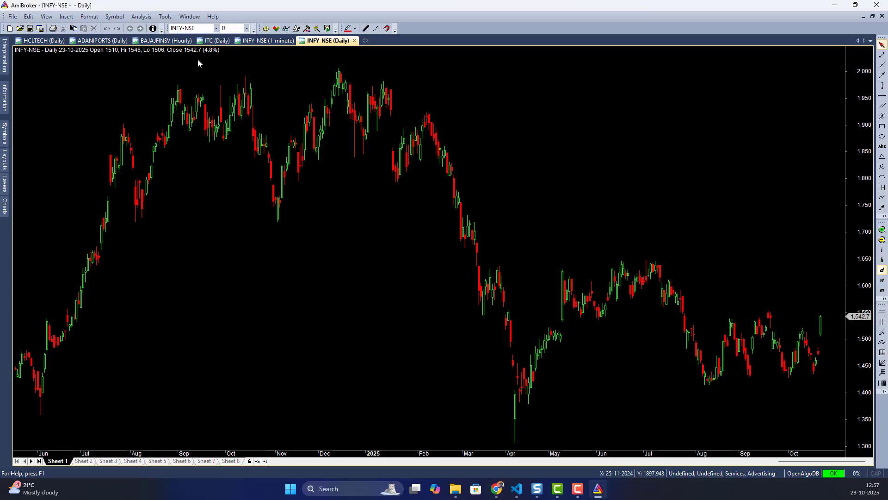
left_click(115, 17)
left_click(126, 27)
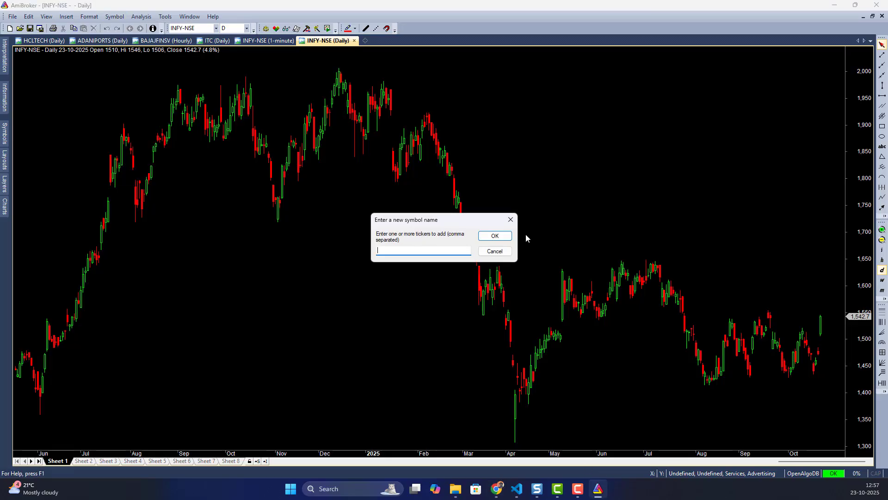
key("ctrl+v")
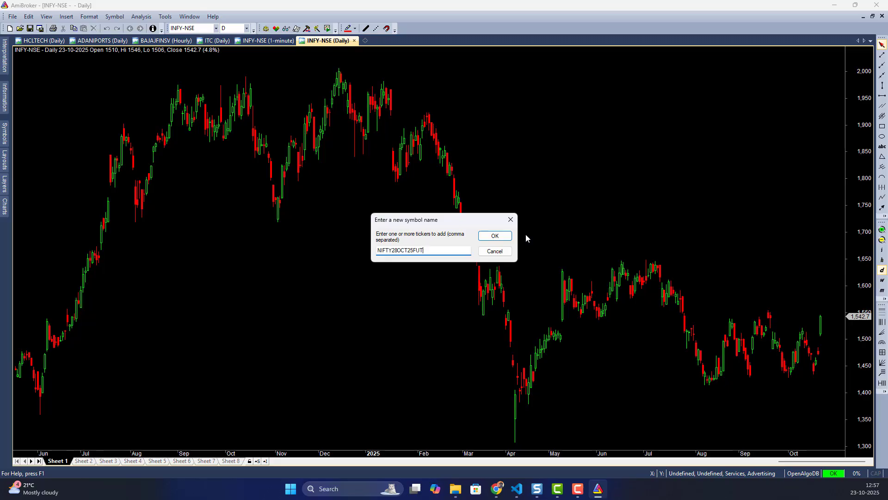
type("-NSE")
key("BackSpace")
key("BackSpace")
type("FO")
left_click(494, 235)
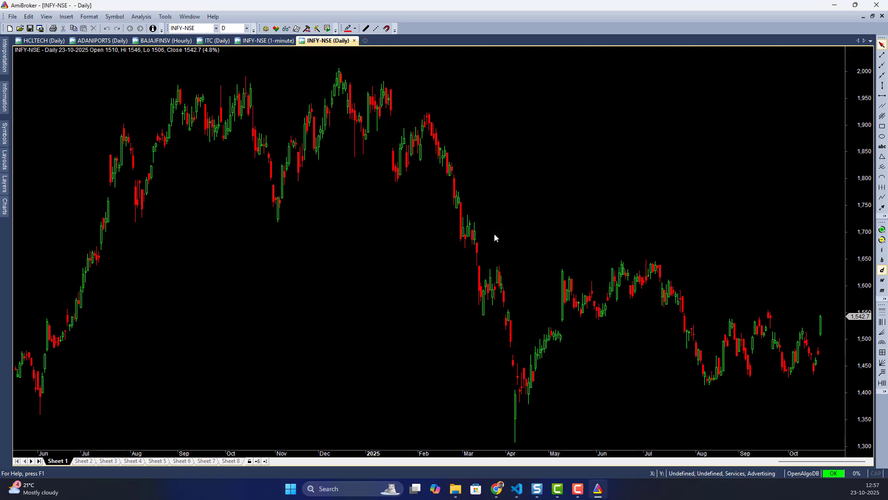
Step: Display NIFTY28OCT25FUT-NFO in the chart at the 1m interval and show a longer span of its history
left_click(216, 28)
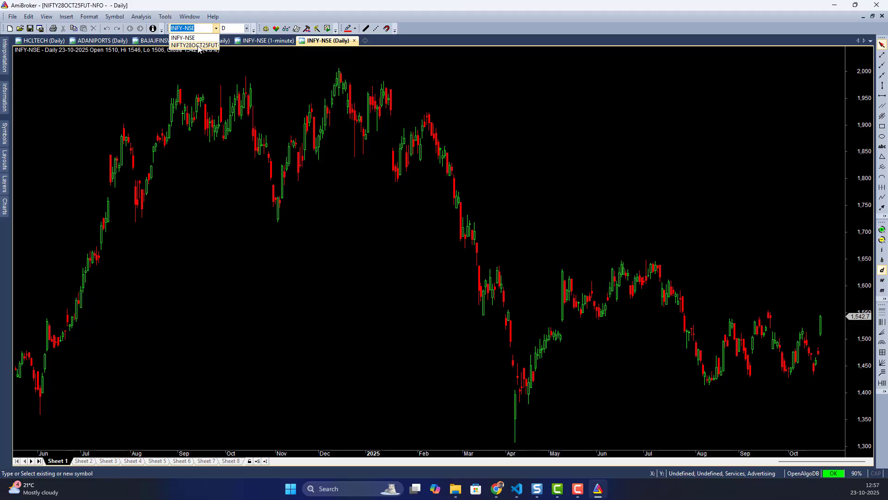
left_click(194, 45)
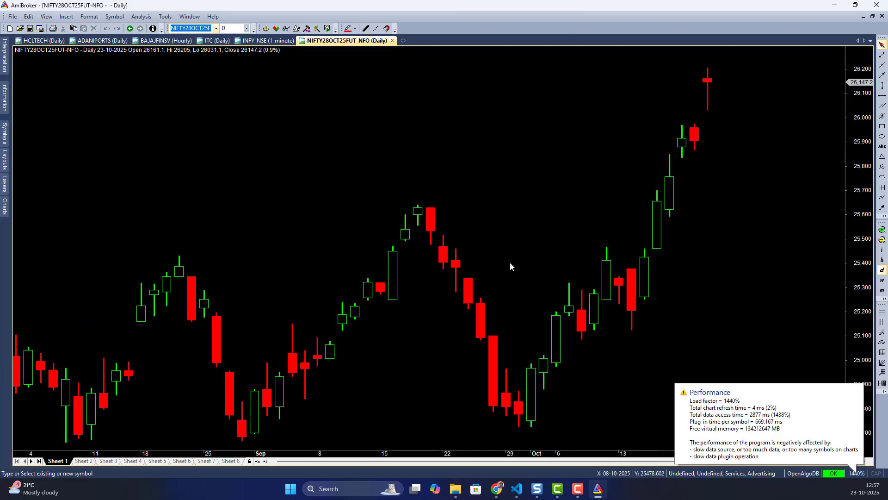
left_click(231, 29)
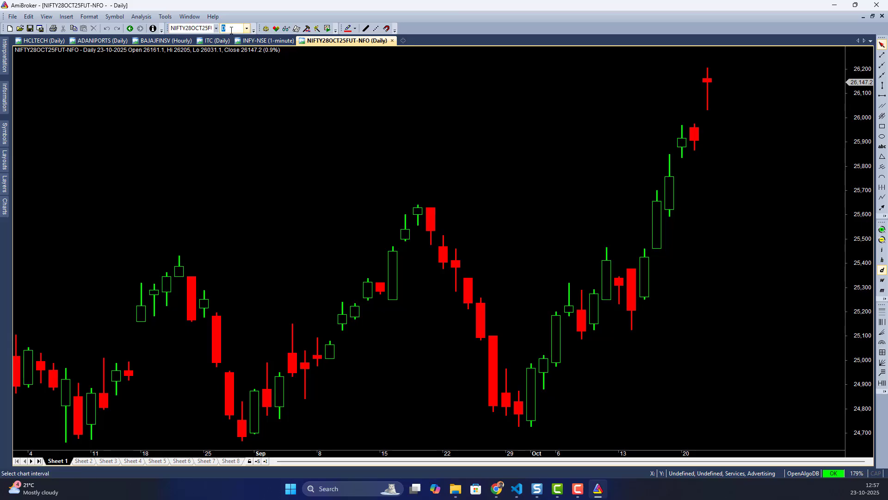
type("1m")
key("Return")
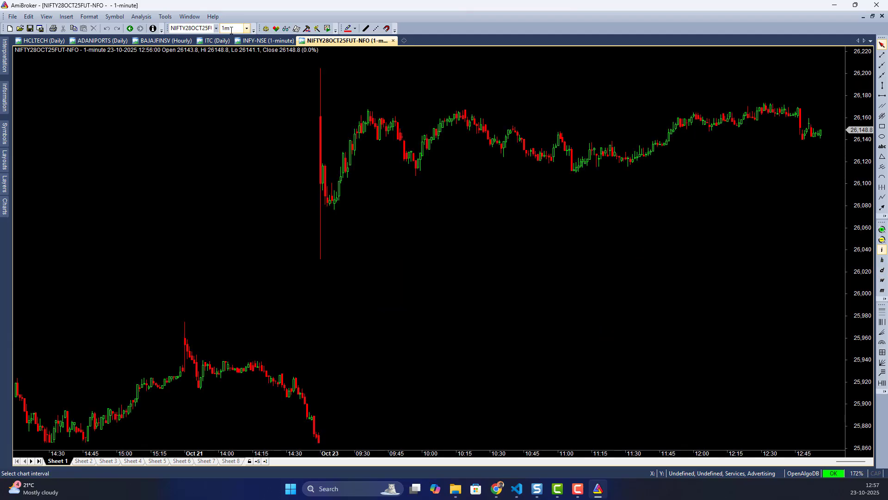
left_click(883, 240)
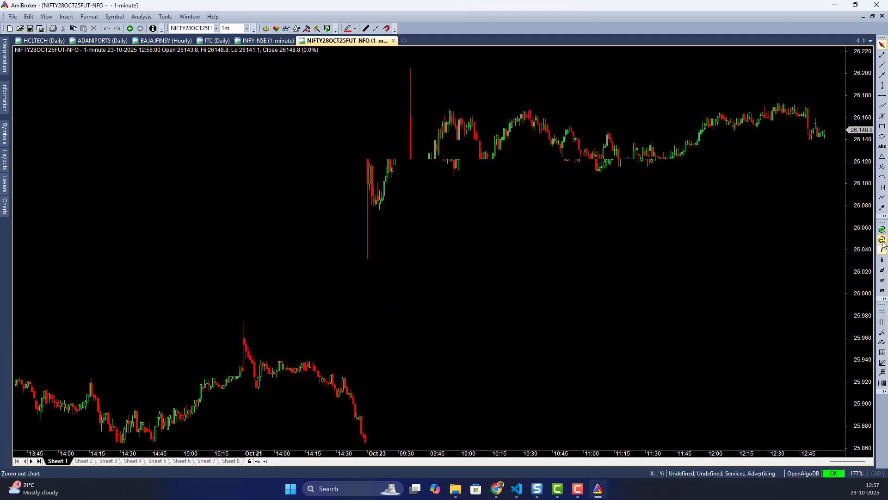
left_click(882, 239)
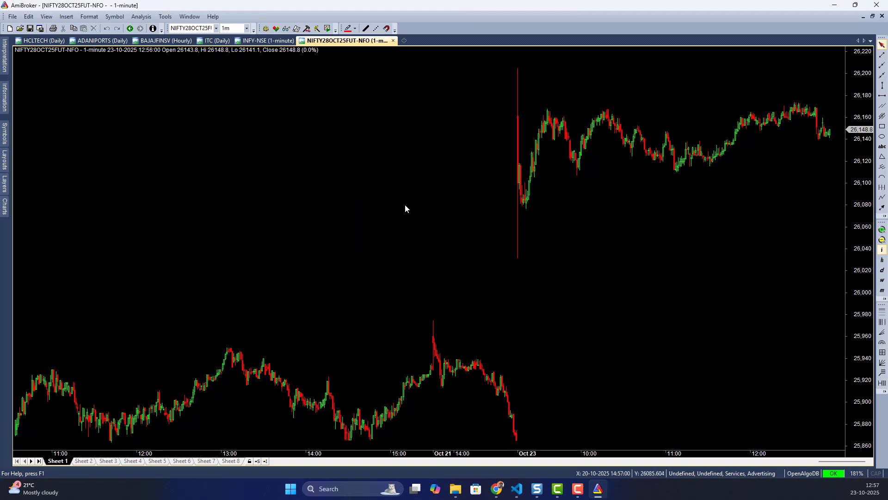
Step: Switch to the OpenAlgo page in Chrome and start a new symbol search with the exchange set to MCX - Multi Commodity Exchange
mouse_move(496, 488)
left_click(544, 437)
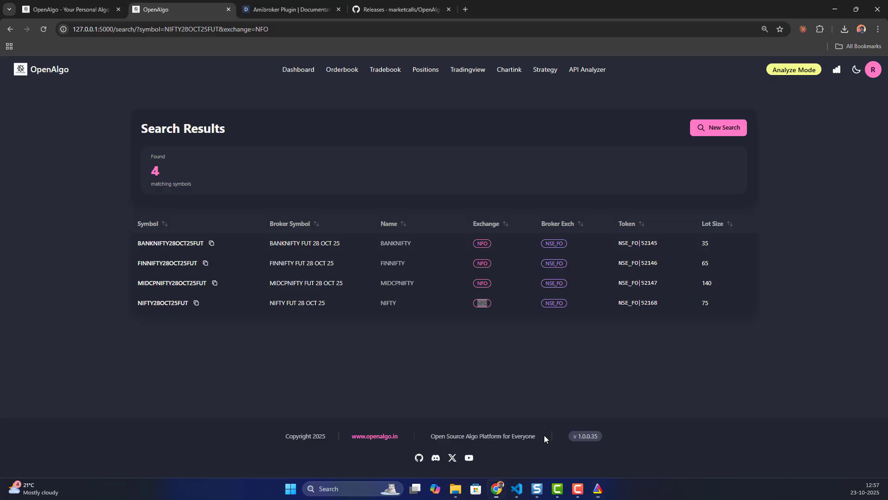
left_click(722, 127)
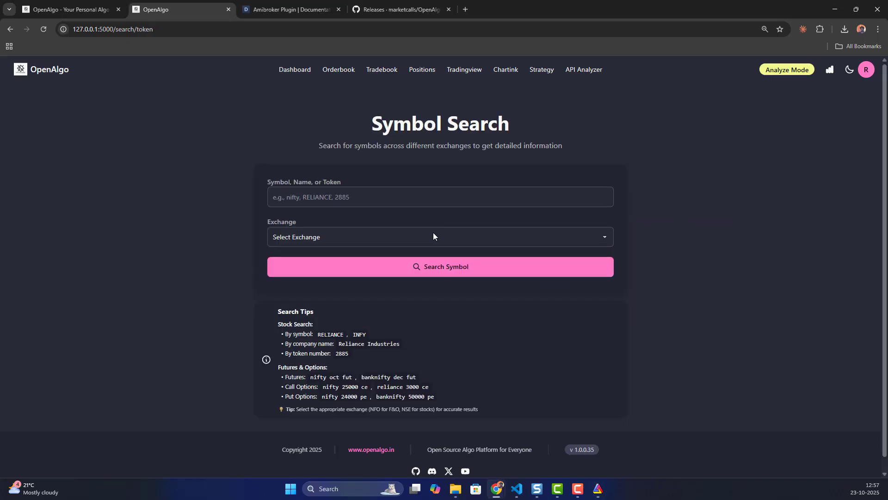
left_click(433, 235)
left_click(320, 350)
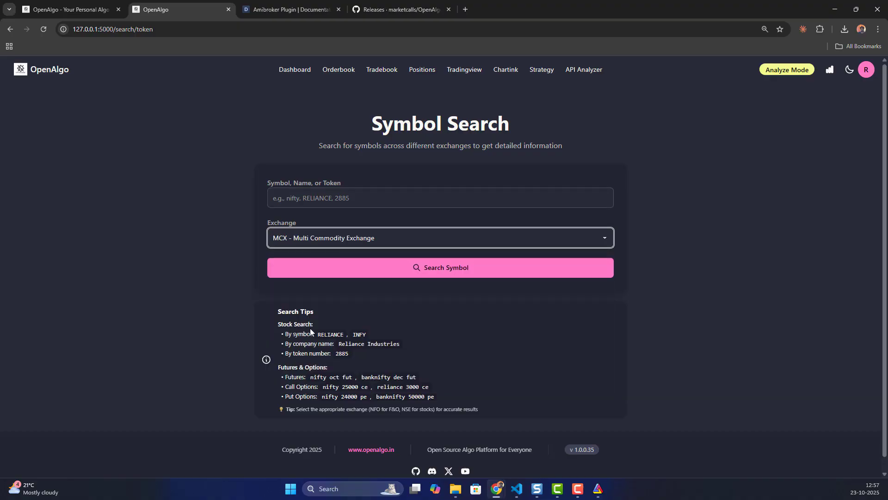
Step: Search for "CRUDE FUT NOV", choose CRUDEOIL19NOV25FUT and copy its symbol from the results
left_click(329, 199)
type("CRUDE")
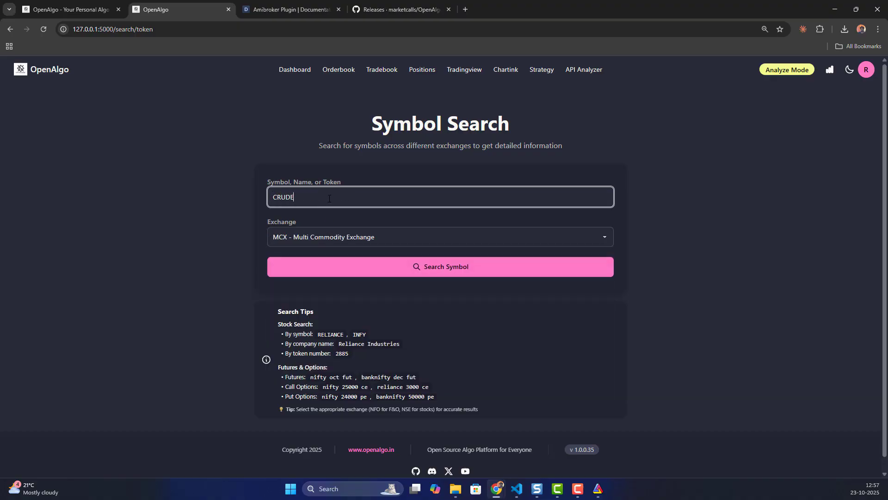
type(" FUT OCT")
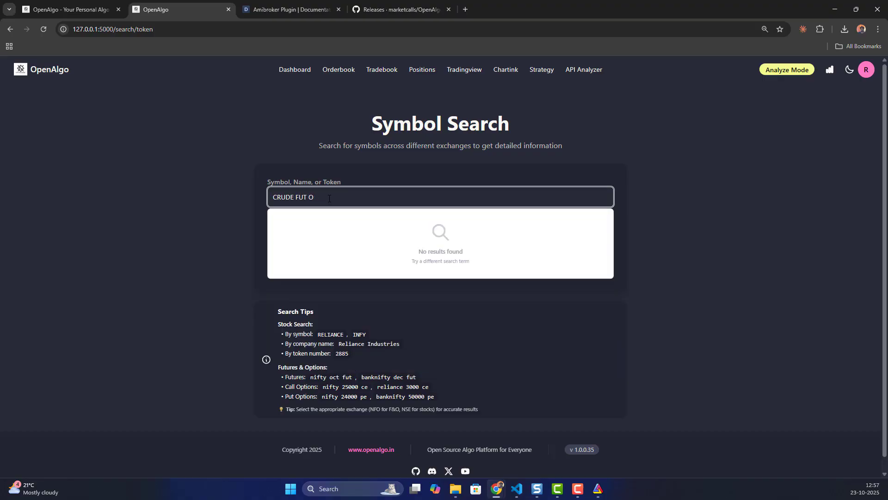
key("BackSpace")
type("NOV")
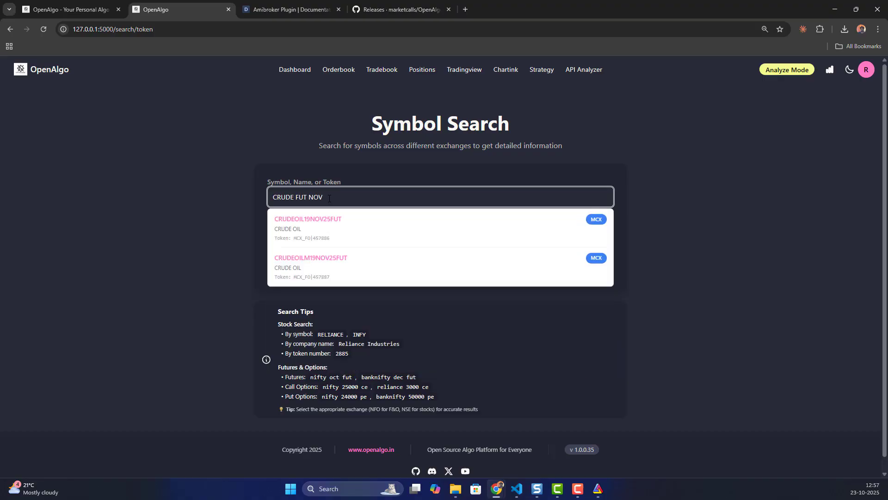
left_click(320, 223)
left_click(430, 273)
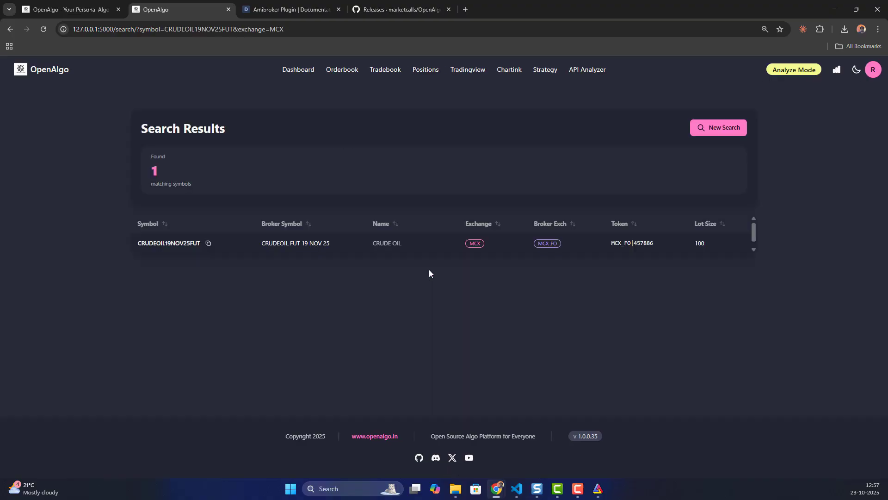
left_click(208, 243)
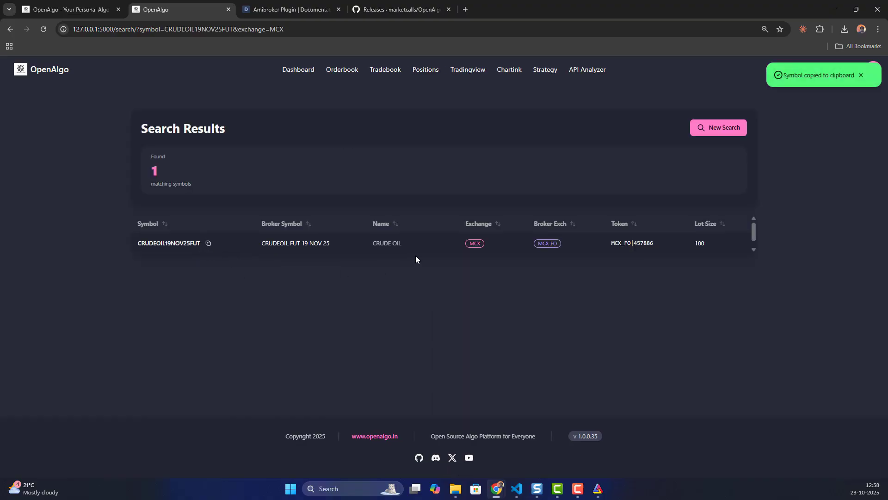
Step: Switch to AmiBroker and add the new symbol CRUDEOIL19NOV25FUT-MCX to the database
left_click(598, 488)
left_click(115, 19)
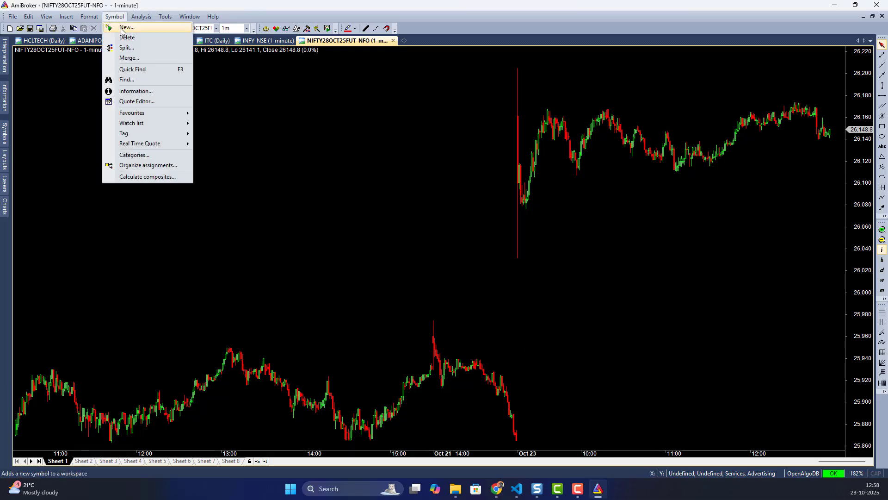
left_click(122, 28)
key("ctrl+v")
type("-M")
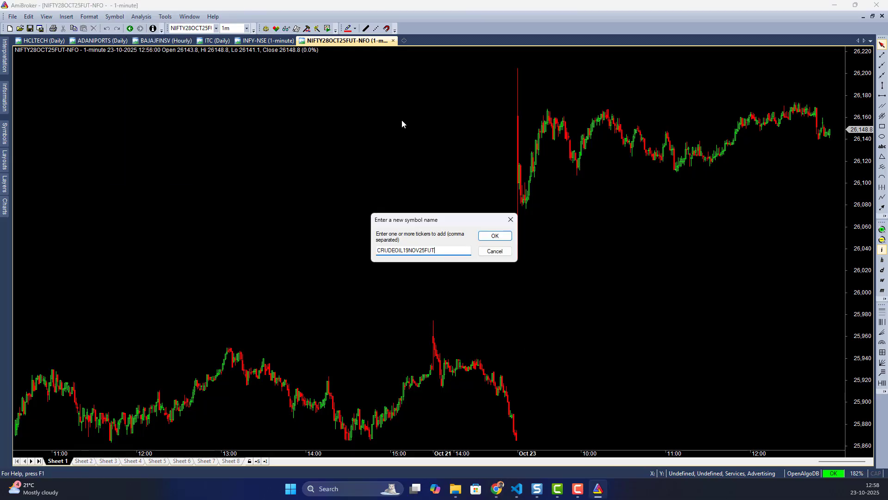
type("CX")
left_click(495, 237)
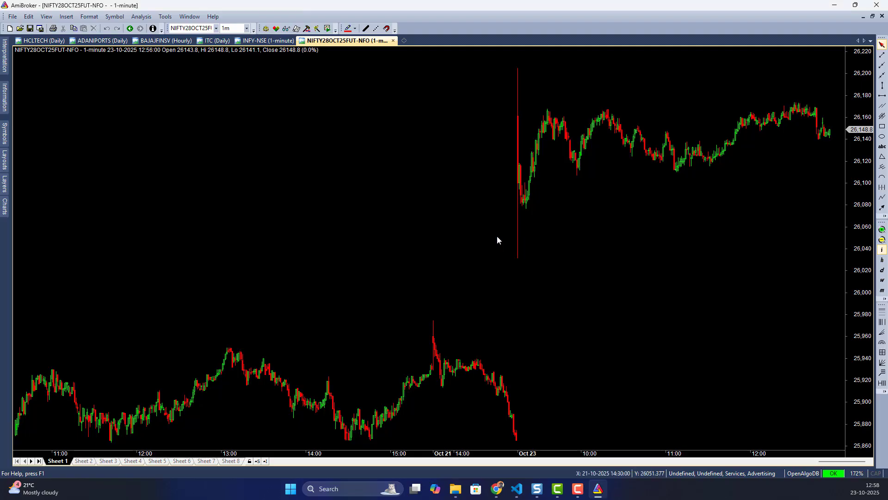
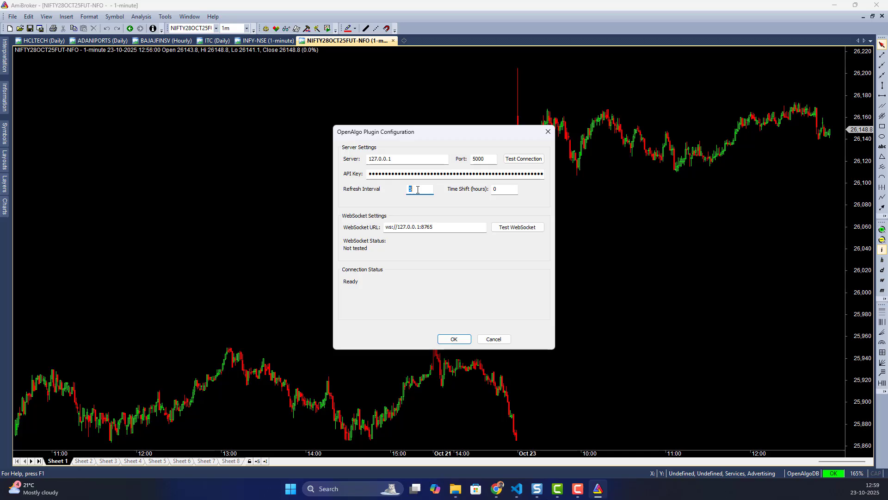
Step: Dismiss the OpenAlgo plugin configuration without saving and accept the database settings
left_click(500, 339)
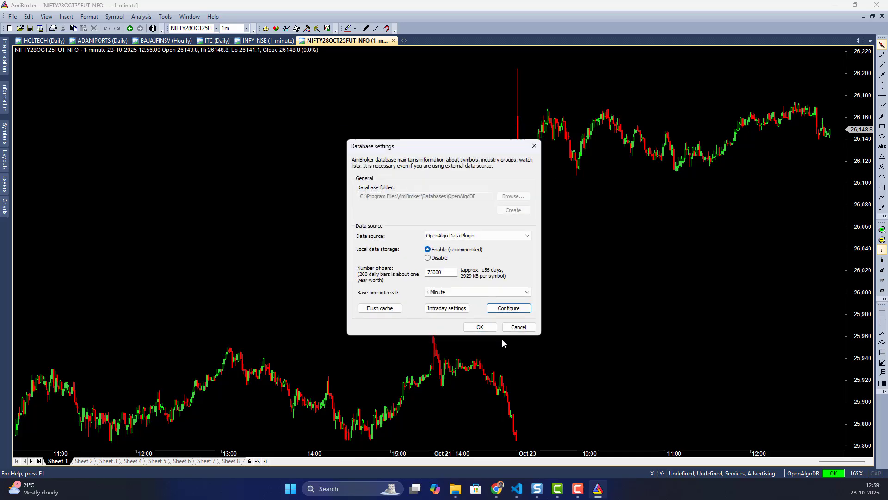
left_click(472, 330)
left_click(514, 261)
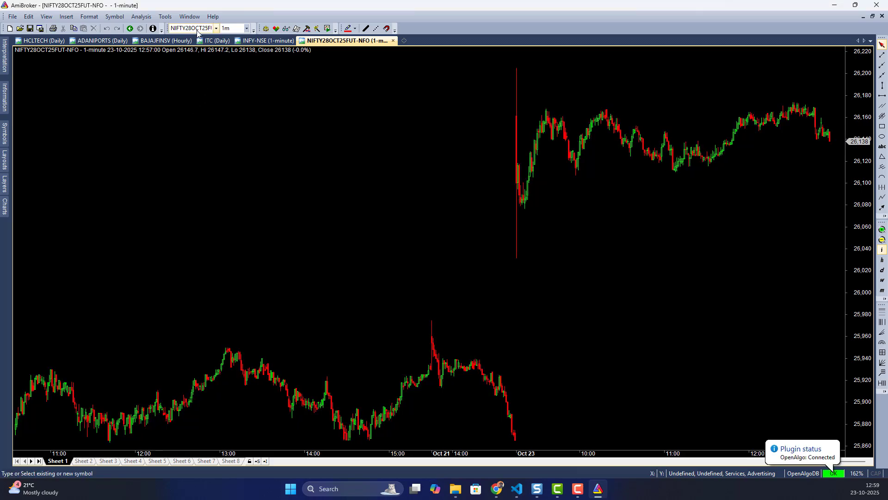
Step: Insert the Open Interest (futures) basic chart as a new pane under the NIFTY28OCT25FUT-NFO price chart, keeping its default properties
mouse_move(5, 208)
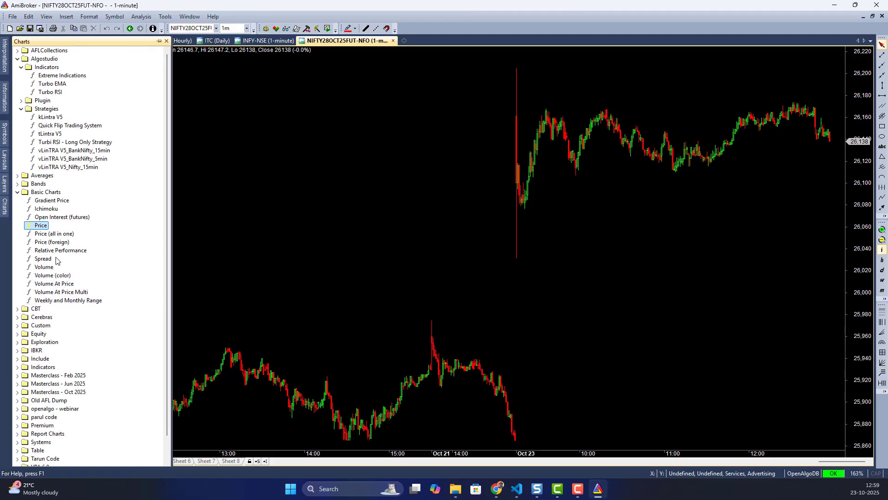
right_click(65, 217)
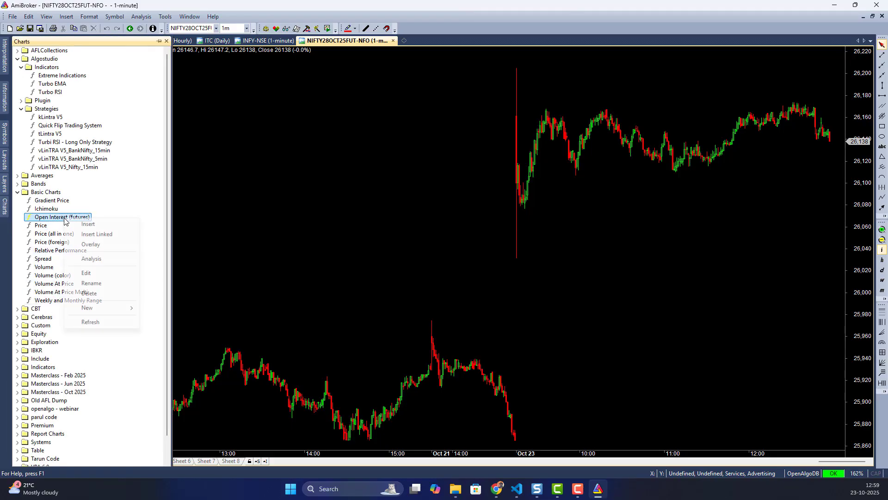
left_click(88, 224)
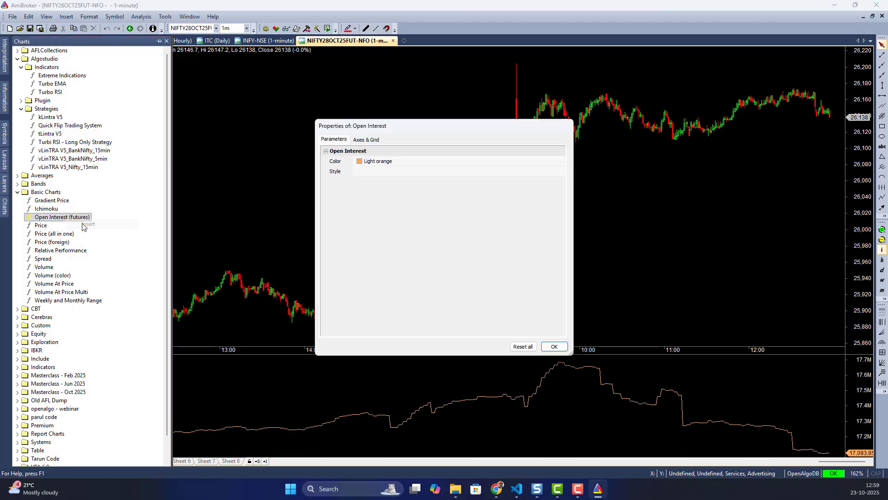
left_click(563, 348)
mouse_move(518, 238)
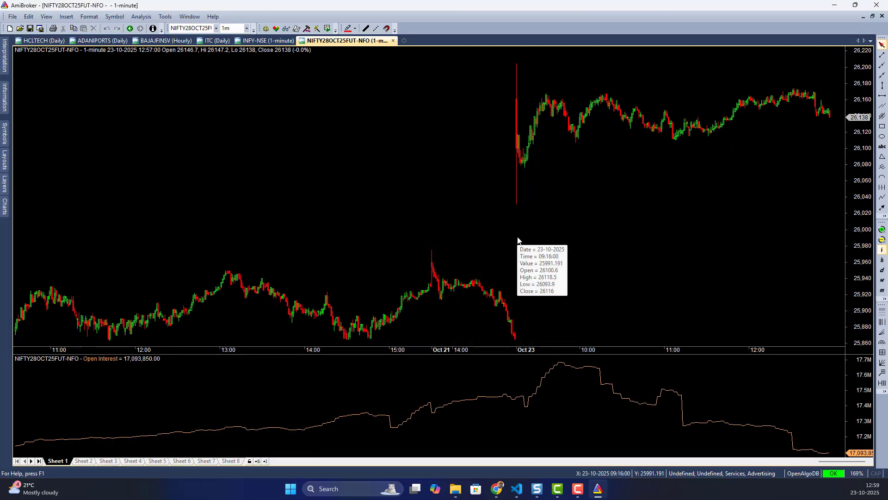